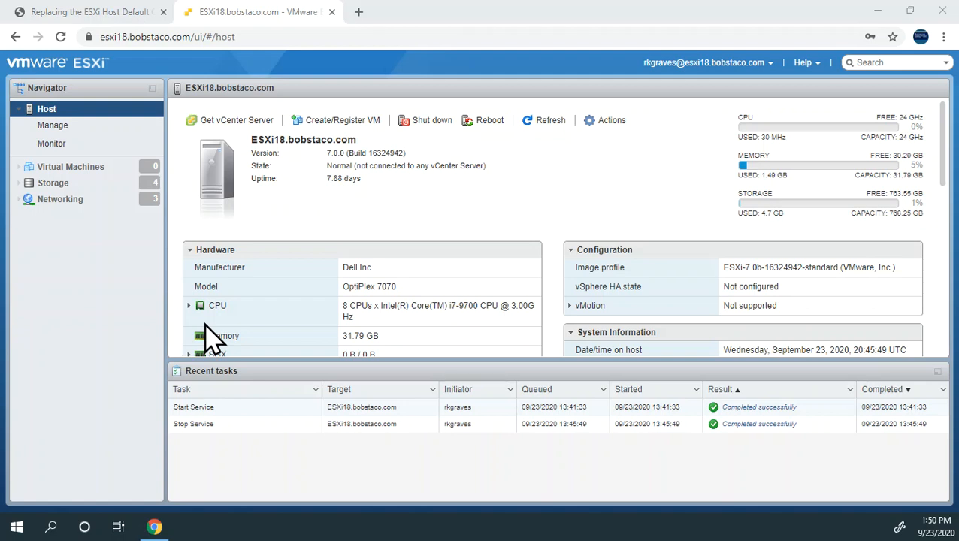
Step: Examine the certificate of the ESXi18.bobstaco.com site, including its issuer and validity dates, and close it
{"action": "left_click", "coordinate": [87, 38]}
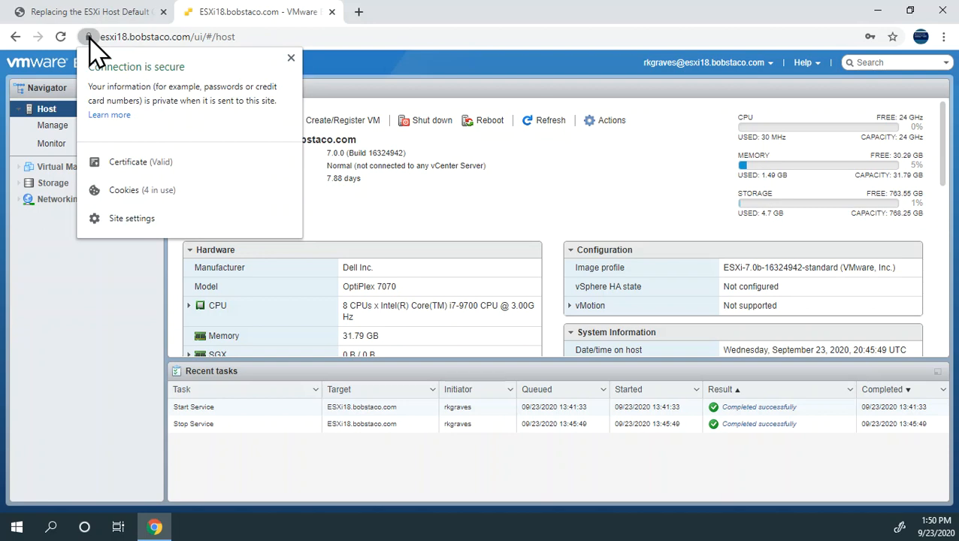
{"action": "left_click", "coordinate": [125, 166]}
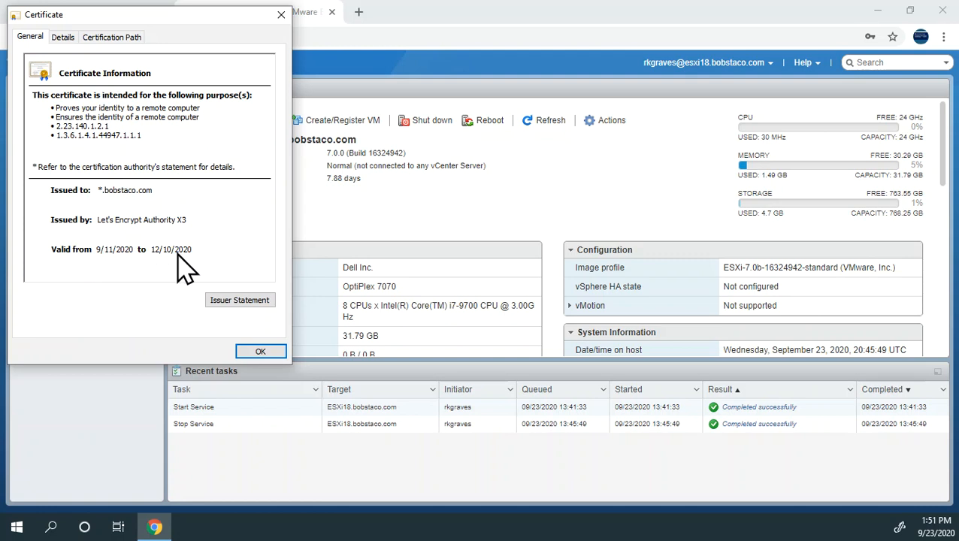
{"action": "left_click", "coordinate": [260, 352]}
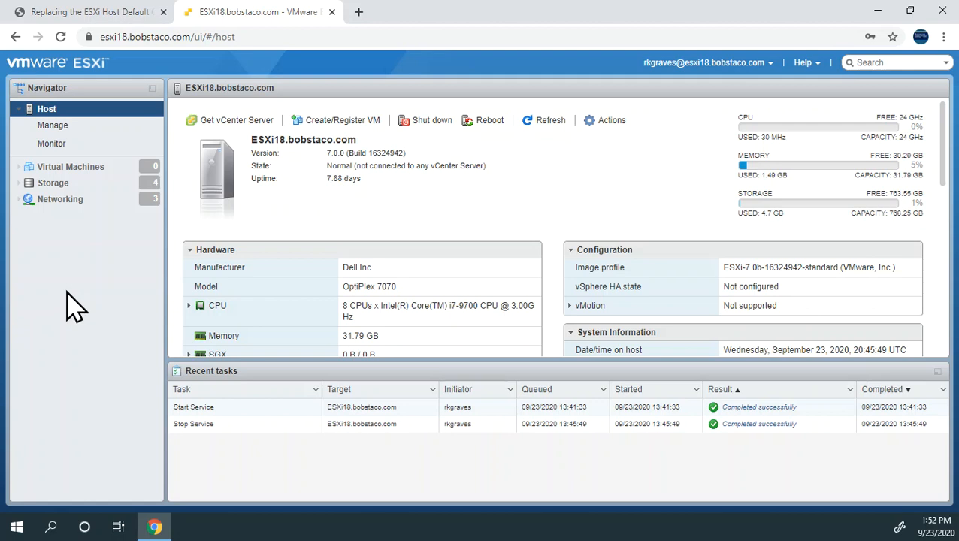
Step: Browse the host's datastores, checking the contents of datastore2, iscsi-store and nfs-store, and close the datastore browser
{"action": "right_click", "coordinate": [52, 187]}
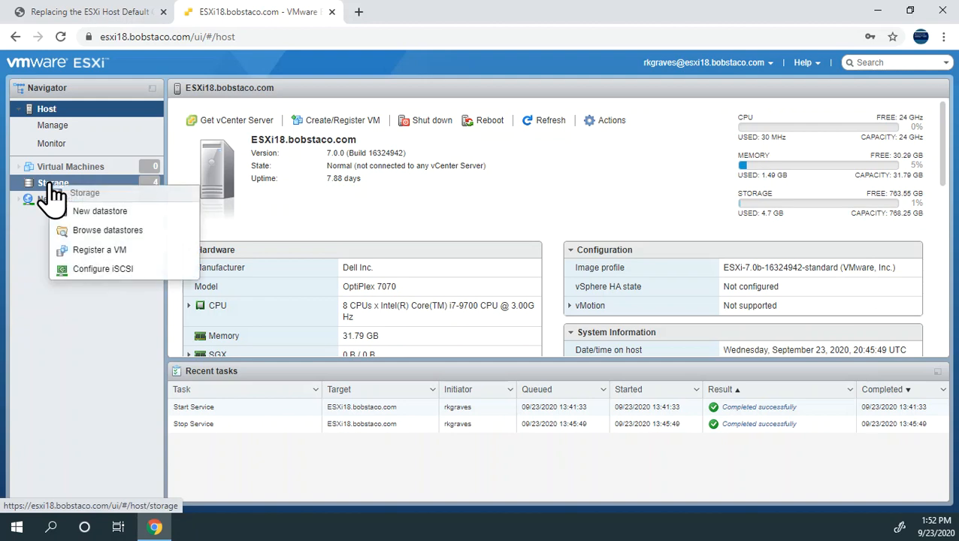
{"action": "left_click", "coordinate": [97, 239]}
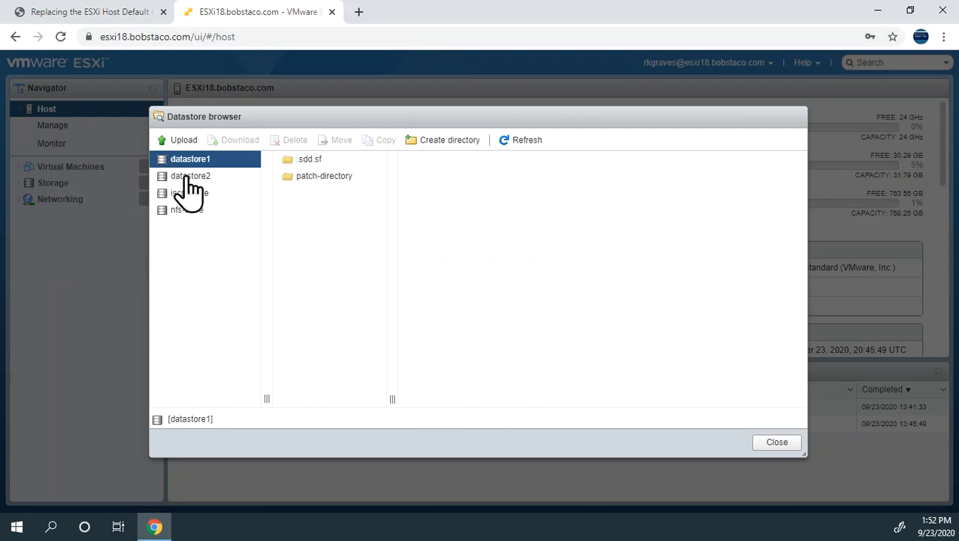
{"action": "left_click", "coordinate": [189, 180]}
{"action": "left_click", "coordinate": [188, 193]}
{"action": "left_click", "coordinate": [188, 210]}
{"action": "left_click", "coordinate": [189, 194]}
{"action": "left_click", "coordinate": [184, 177]}
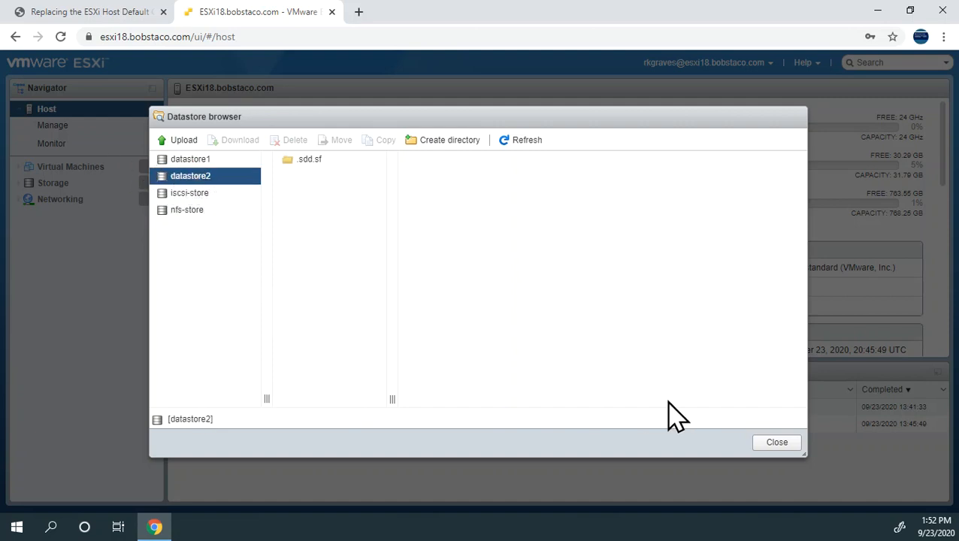
{"action": "left_click", "coordinate": [776, 444]}
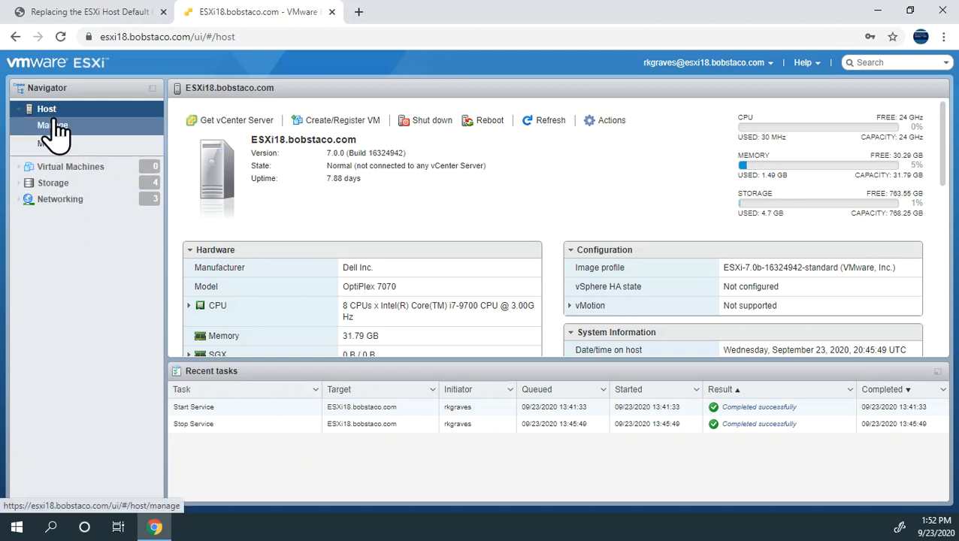
Step: Check the host's virtual machines list and put the host into maintenance mode
{"action": "left_click", "coordinate": [45, 168]}
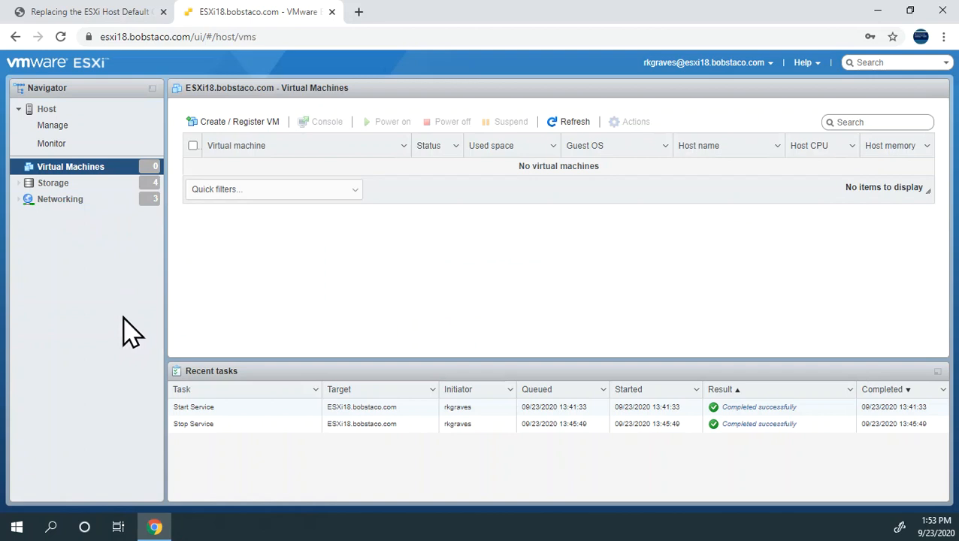
{"action": "right_click", "coordinate": [48, 110]}
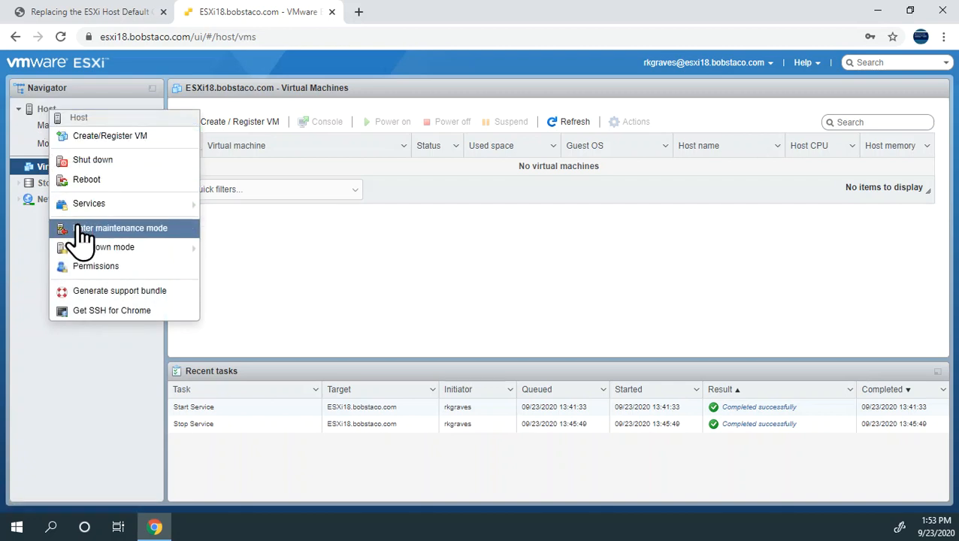
{"action": "left_click", "coordinate": [81, 229]}
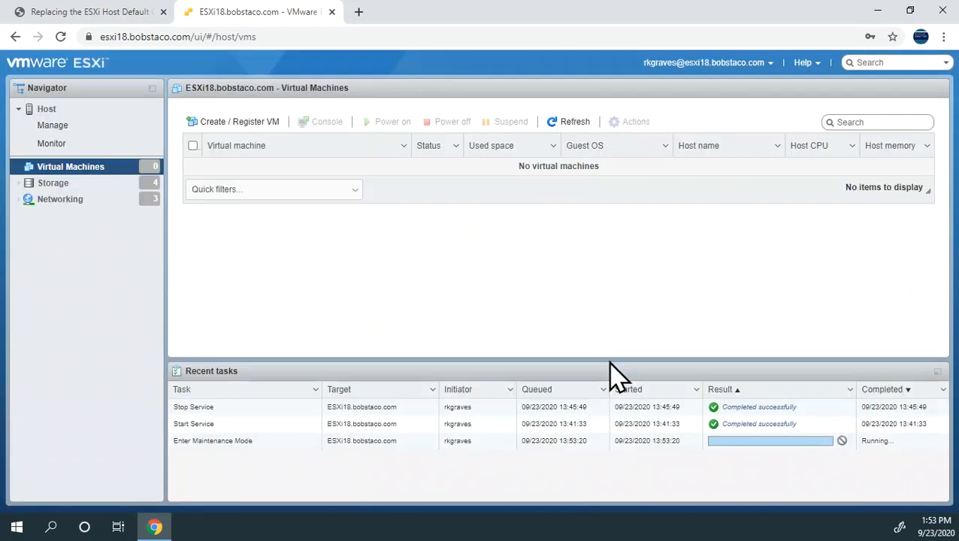
{"action": "left_click", "coordinate": [612, 362]}
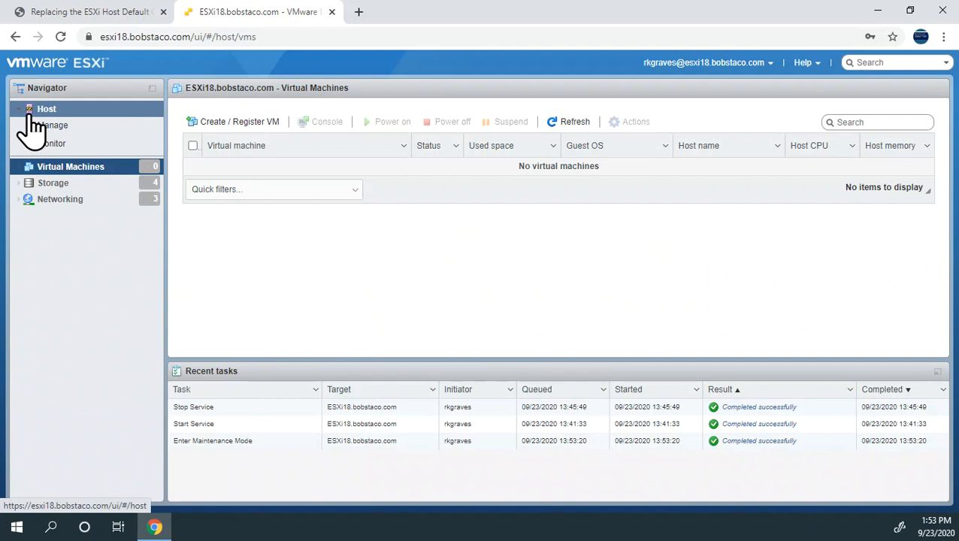
Step: Enable the Secure Shell (SSH) service on the ESXi host
{"action": "right_click", "coordinate": [50, 129]}
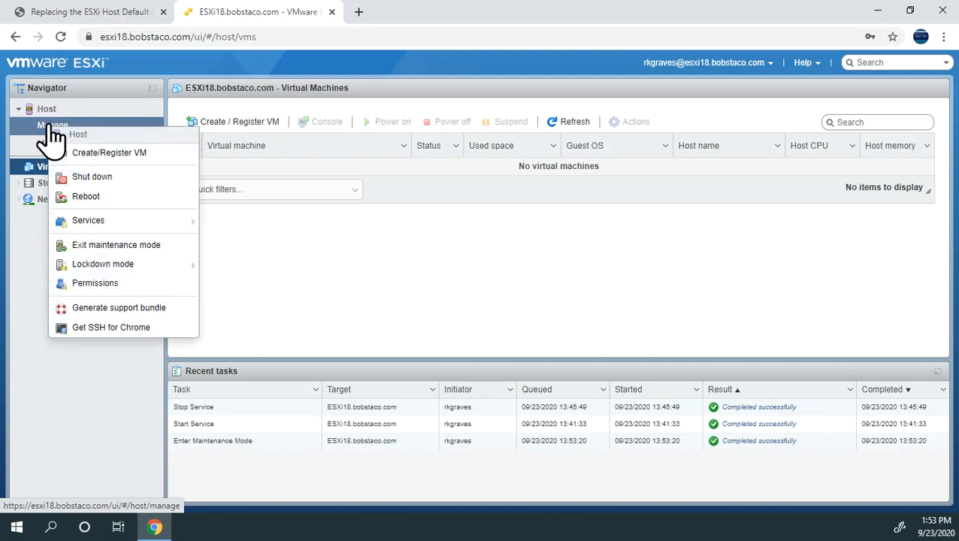
{"action": "mouse_move", "coordinate": [103, 229]}
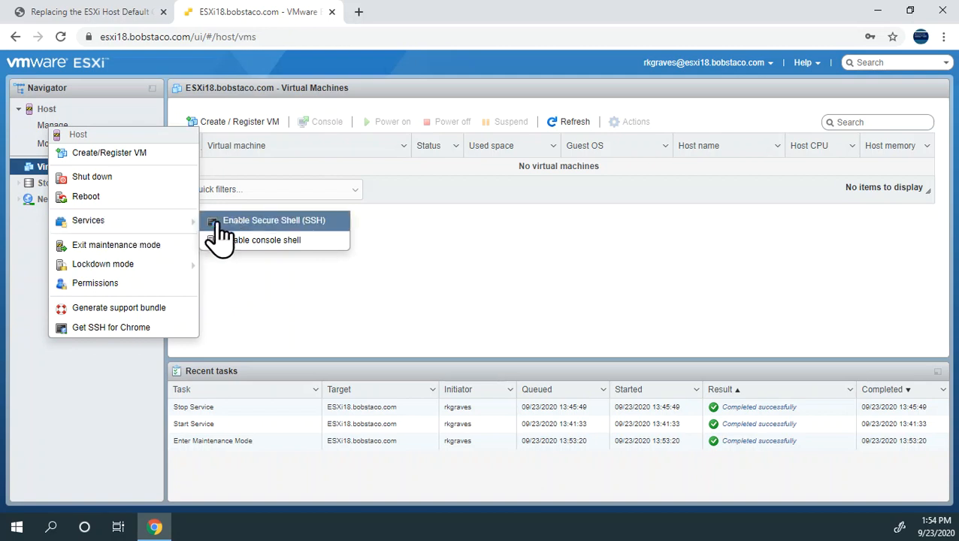
{"action": "left_click", "coordinate": [240, 226]}
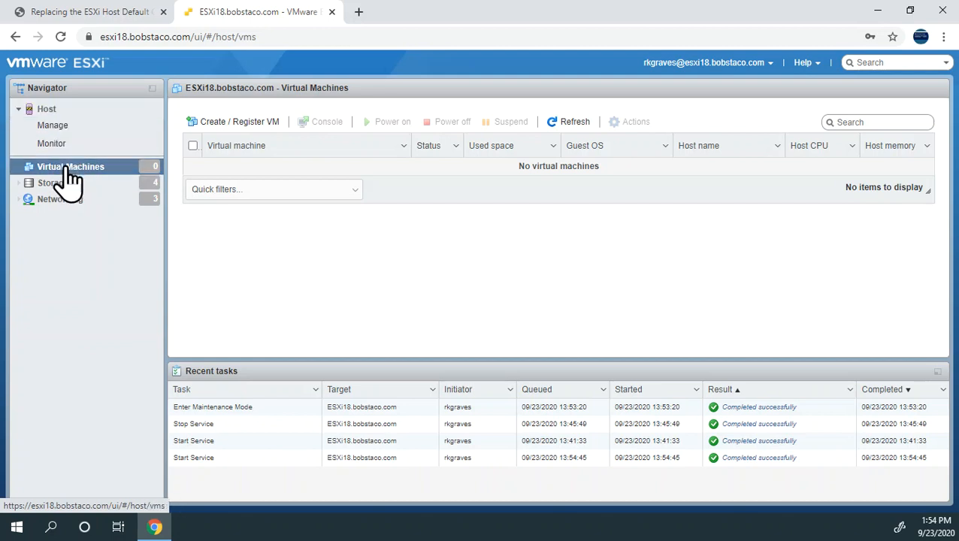
{"action": "right_click", "coordinate": [48, 126]}
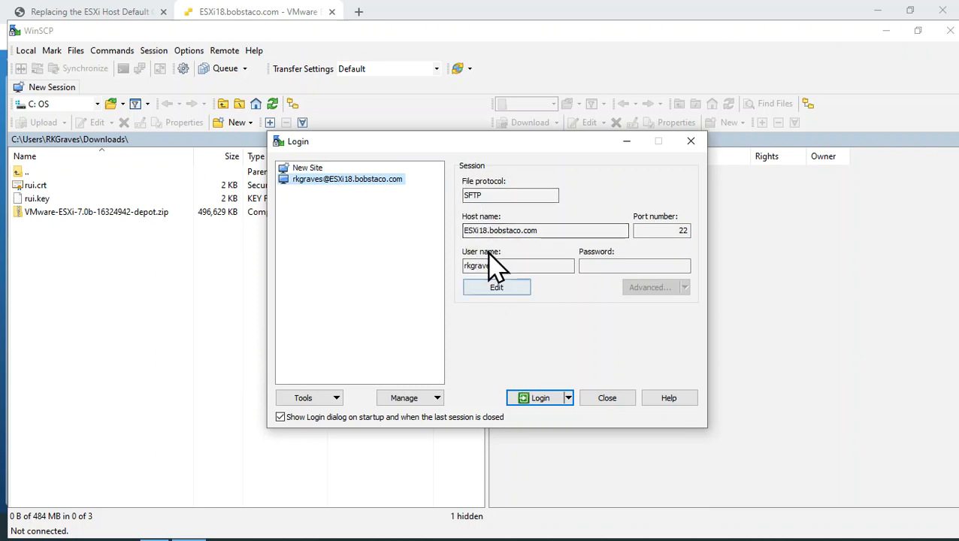
Step: Switch to WinSCP and log in to the saved ESXi18.bobstaco.com SFTP session with the account password
{"action": "left_click", "coordinate": [590, 263]}
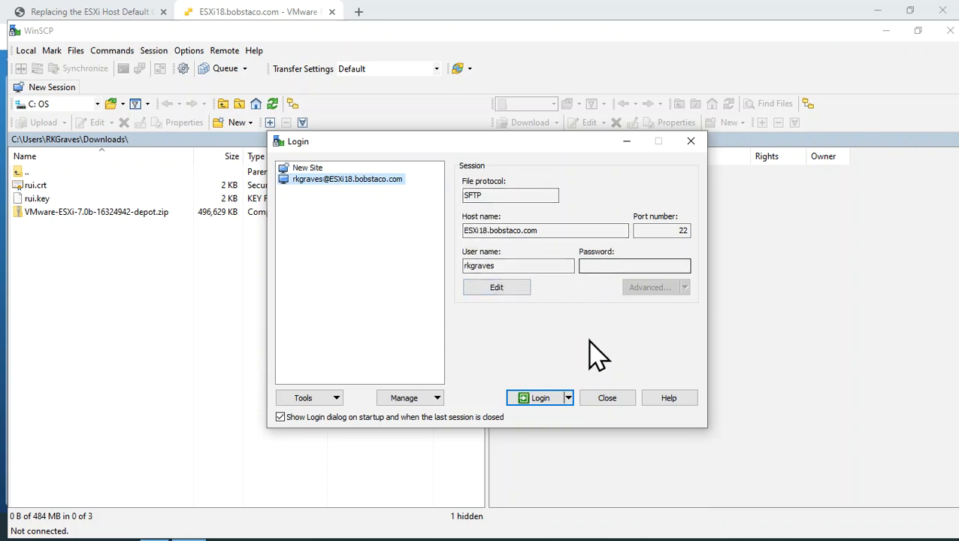
{"action": "left_click", "coordinate": [539, 398]}
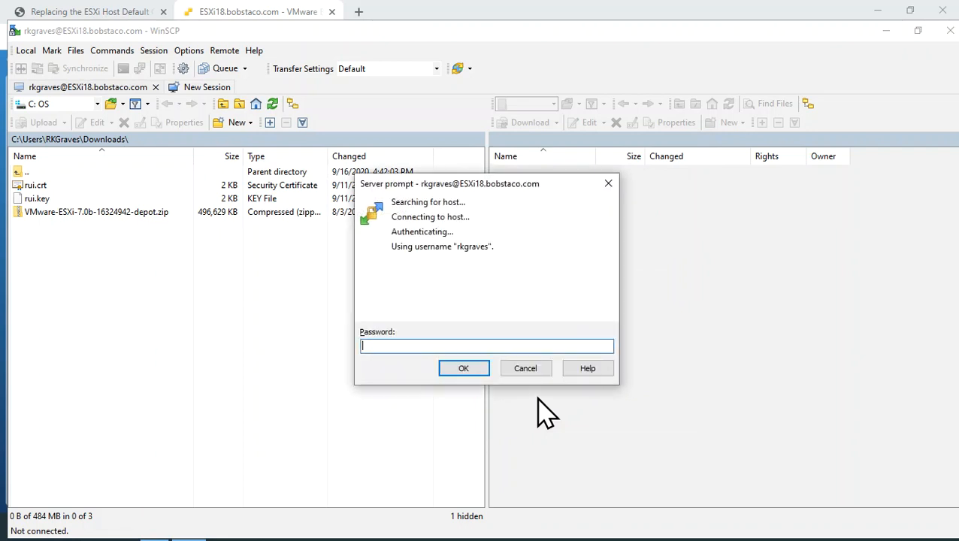
{"action": "type", "text": "••••••••••••"}
{"action": "key", "text": "Return"}
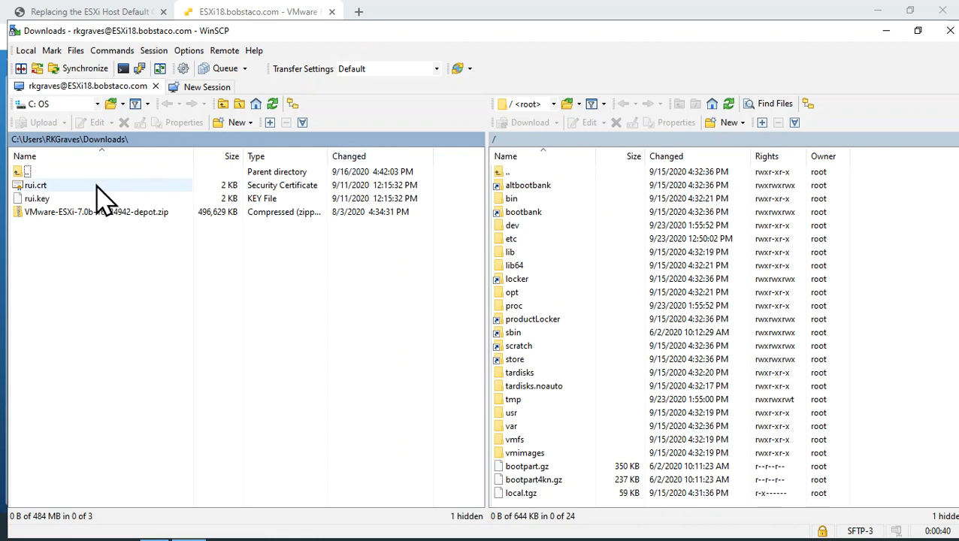
Step: Check the local Downloads folder for the replacement certificate rui.crt and its key rui.key
{"action": "left_click", "coordinate": [34, 188]}
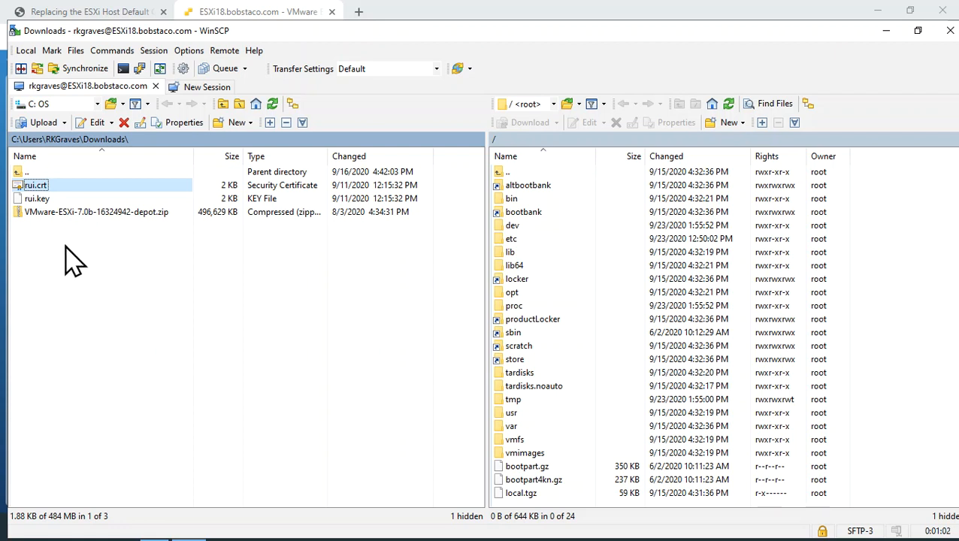
{"action": "left_click", "coordinate": [36, 200]}
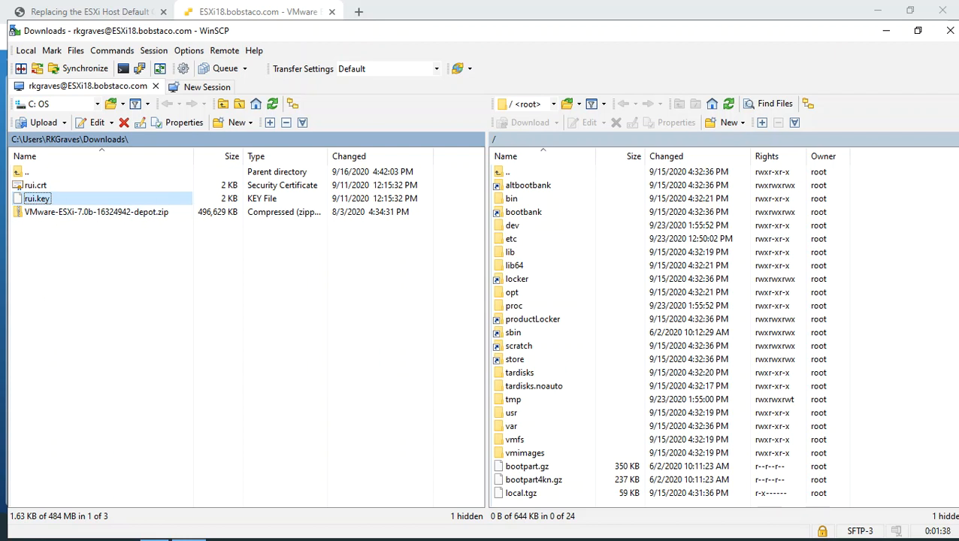
Step: Switch to the browser article on replacing the ESXi host certificate and read its instructions for renaming the files in /etc/vmware/ssl
{"action": "left_click", "coordinate": [97, 14]}
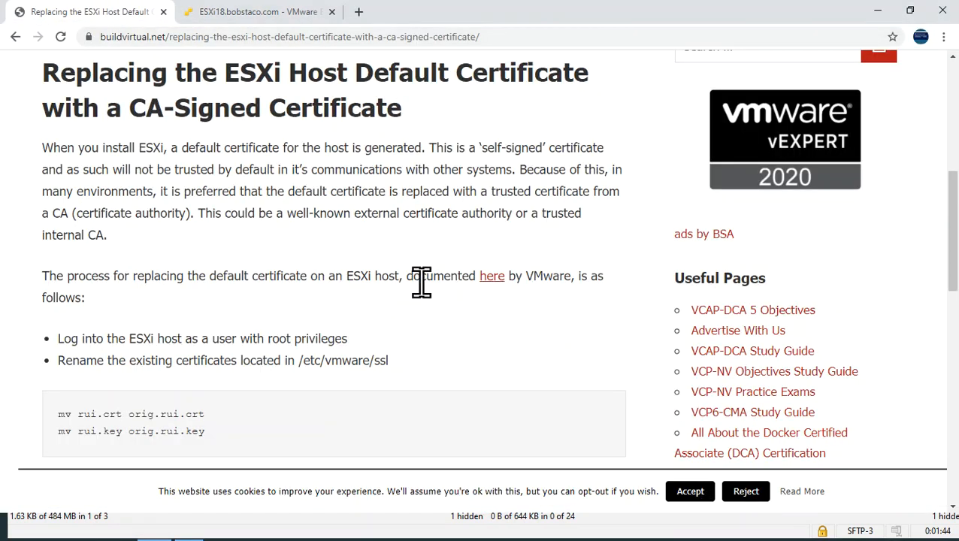
{"action": "scroll", "coordinate": [421, 282], "scroll_direction": "up", "scroll_amount": 2}
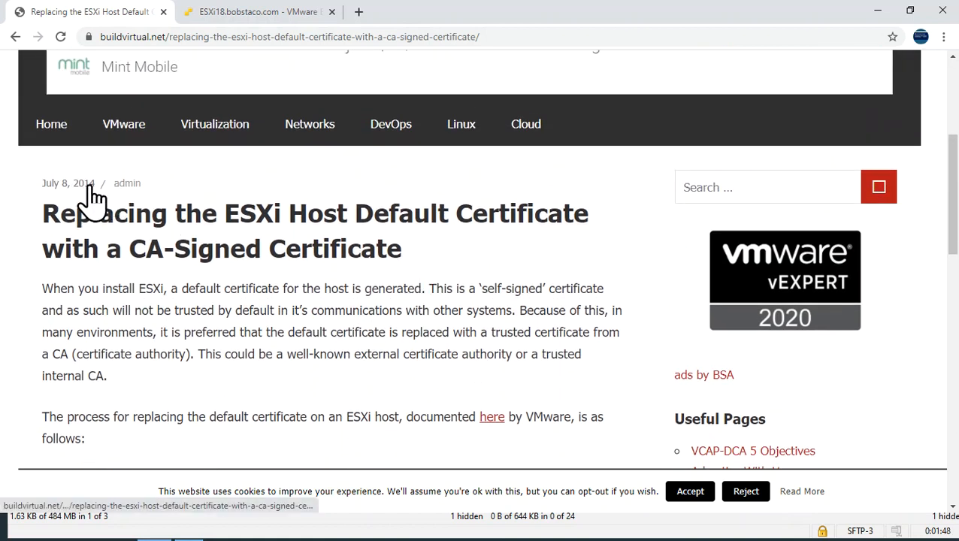
{"action": "scroll", "coordinate": [308, 252], "scroll_direction": "down", "scroll_amount": 3}
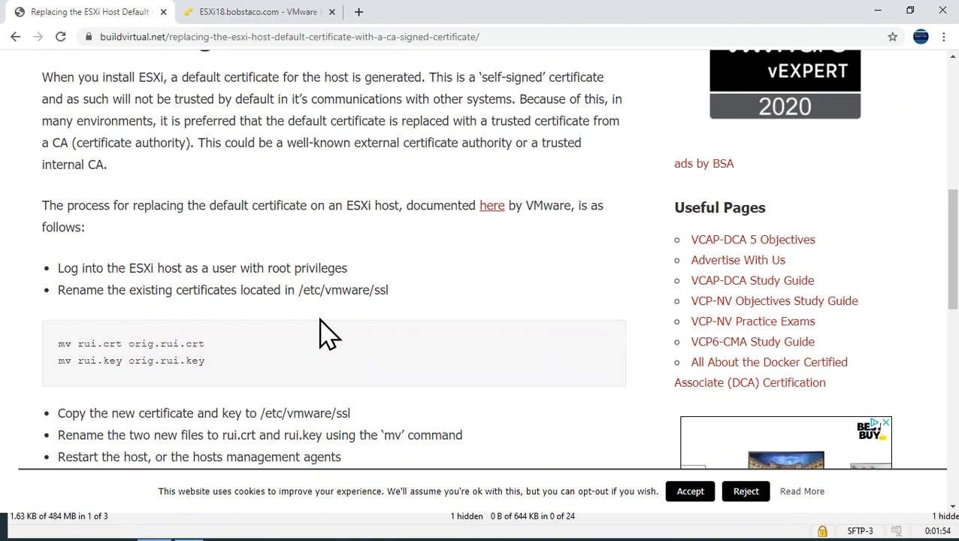
{"action": "left_click_drag", "start_coordinate": [300, 291], "coordinate": [394, 299]}
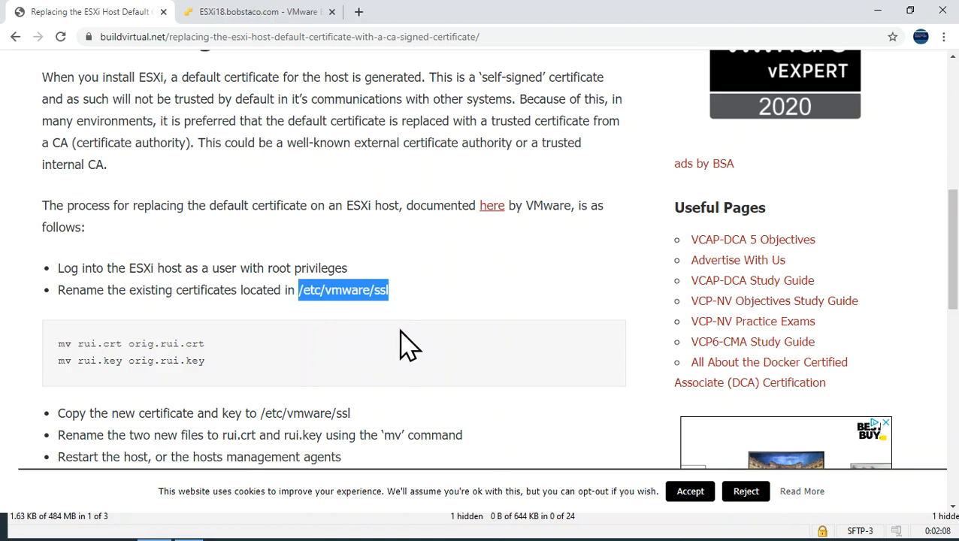
{"action": "left_click", "coordinate": [308, 363]}
{"action": "scroll", "coordinate": [273, 350], "scroll_direction": "up", "scroll_amount": 2}
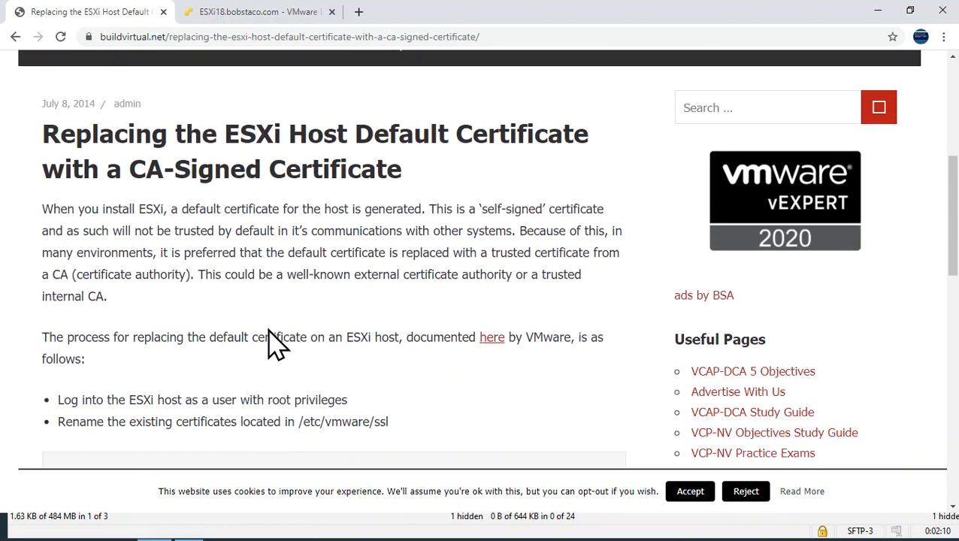
{"action": "scroll", "coordinate": [366, 454], "scroll_direction": "down", "scroll_amount": 3}
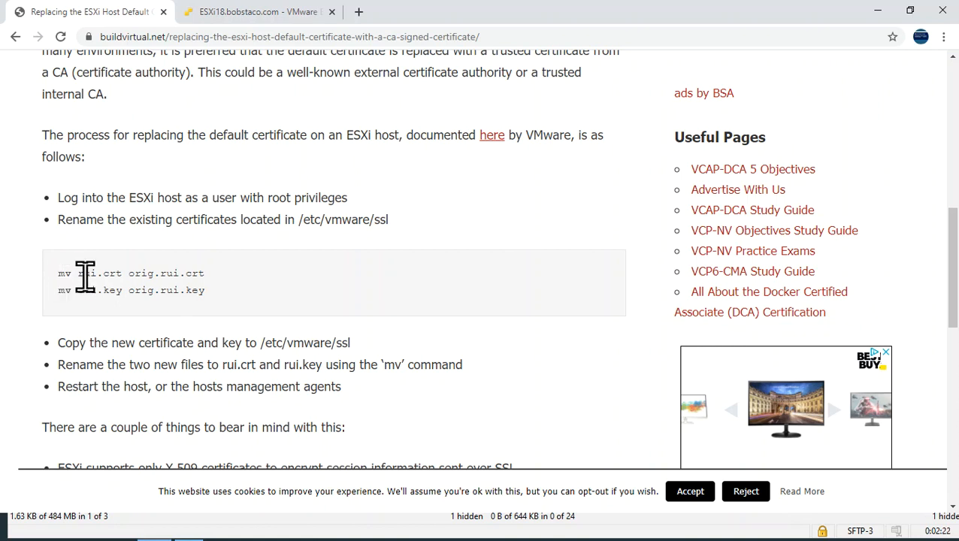
{"action": "left_click_drag", "start_coordinate": [59, 274], "coordinate": [122, 273]}
{"action": "left_click_drag", "start_coordinate": [128, 273], "coordinate": [204, 273]}
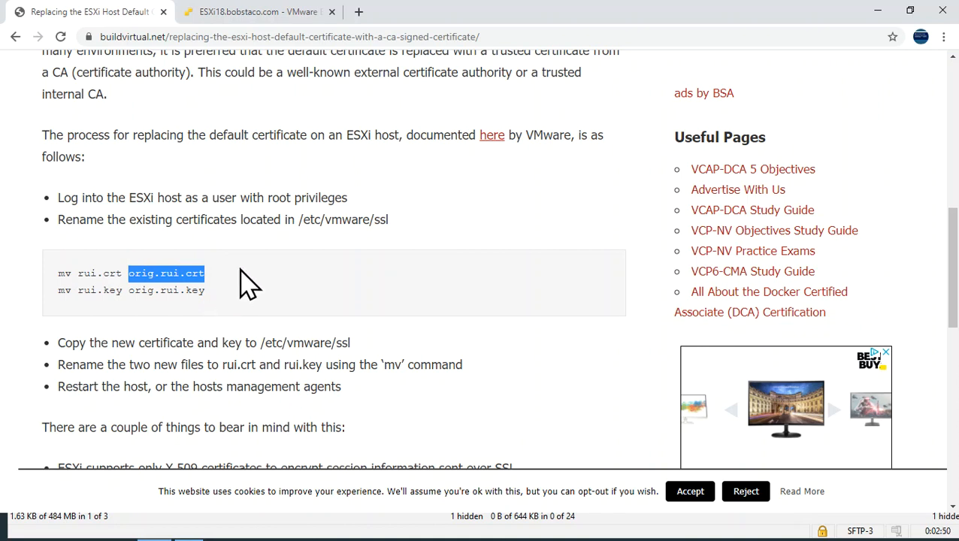
{"action": "left_click_drag", "start_coordinate": [299, 219], "coordinate": [400, 229]}
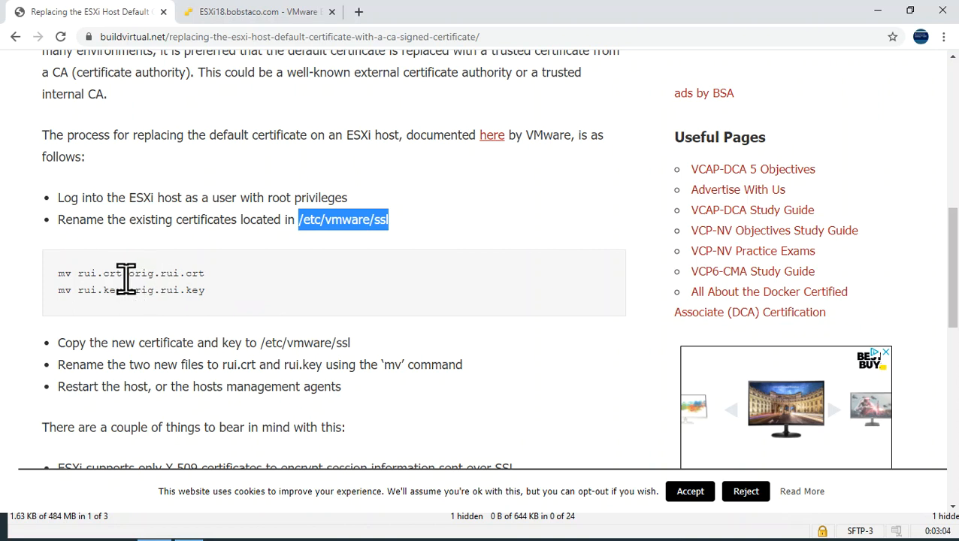
{"action": "left_click", "coordinate": [379, 223]}
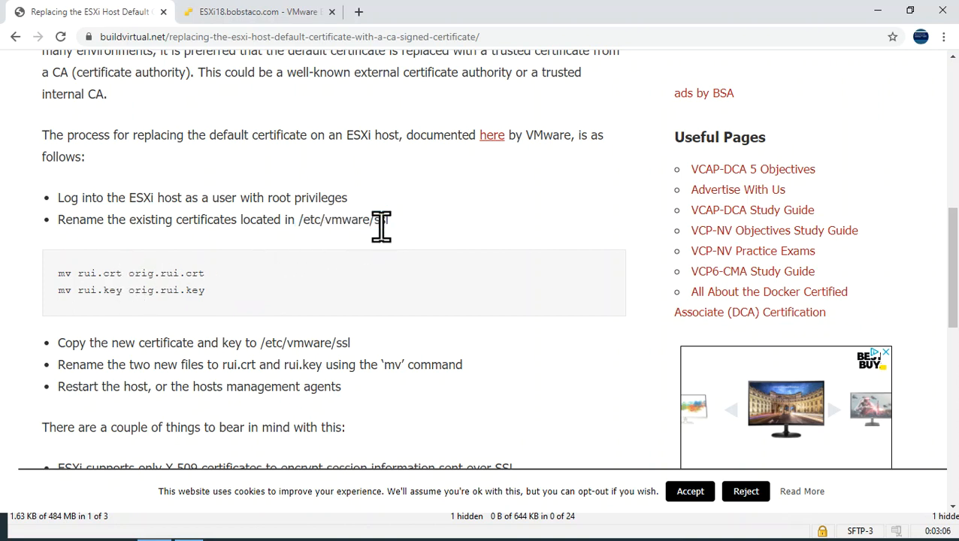
{"action": "left_click_drag", "start_coordinate": [381, 223], "coordinate": [388, 230]}
{"action": "left_click_drag", "start_coordinate": [60, 275], "coordinate": [204, 287]}
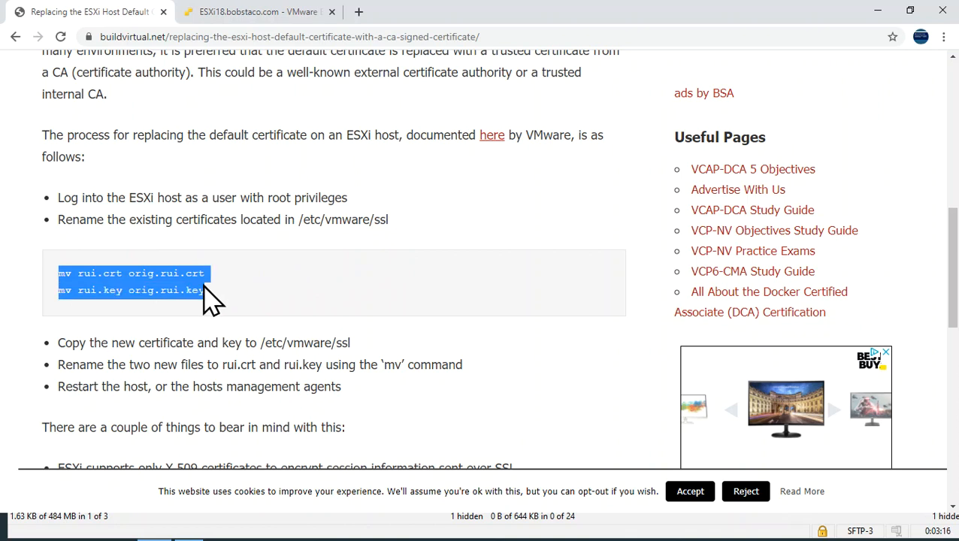
{"action": "left_click_drag", "start_coordinate": [204, 286], "coordinate": [212, 285]}
Step: Switch back to WinSCP and create a folder named "original ESXi18 SSL cert" in the local Downloads directory
{"action": "left_click", "coordinate": [189, 539]}
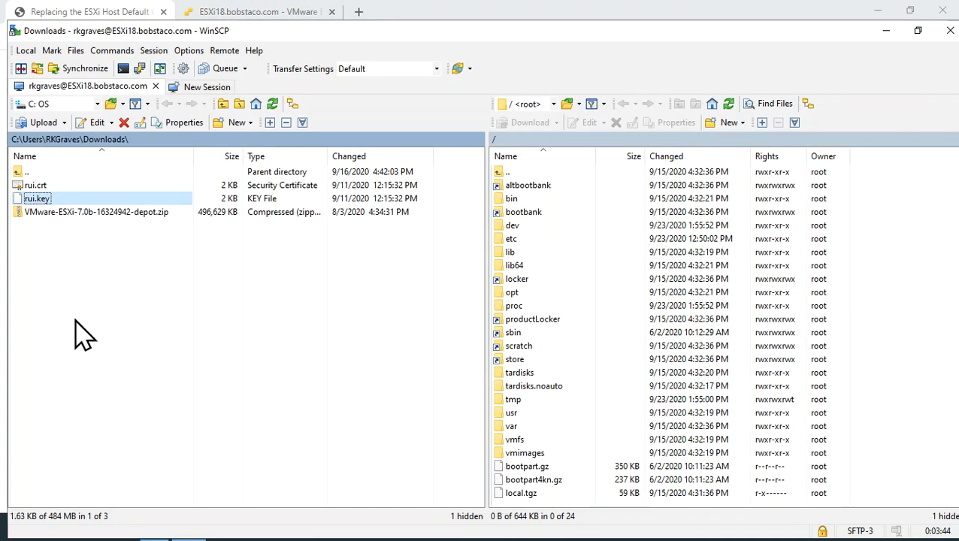
{"action": "left_click", "coordinate": [47, 256]}
{"action": "right_click", "coordinate": [43, 257]}
{"action": "mouse_move", "coordinate": [73, 342]}
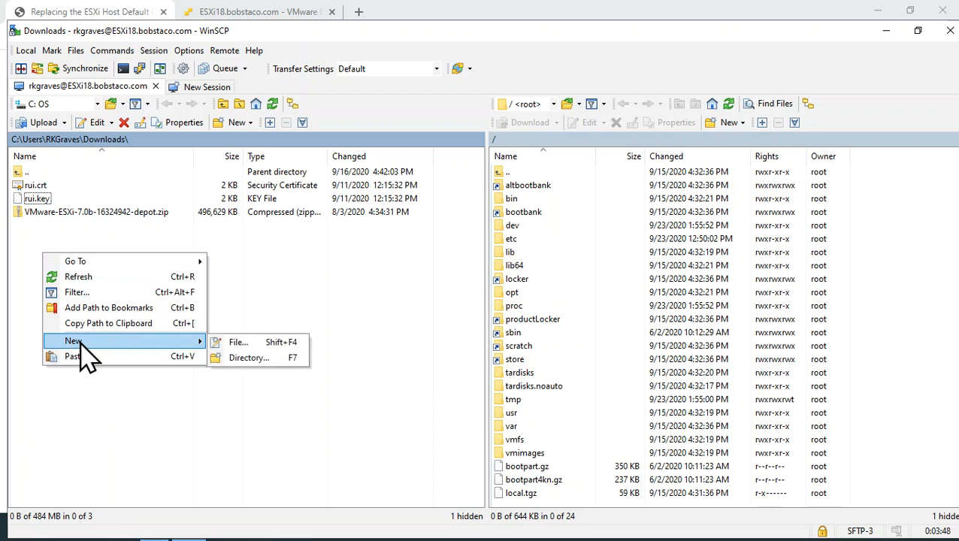
{"action": "left_click", "coordinate": [251, 358]}
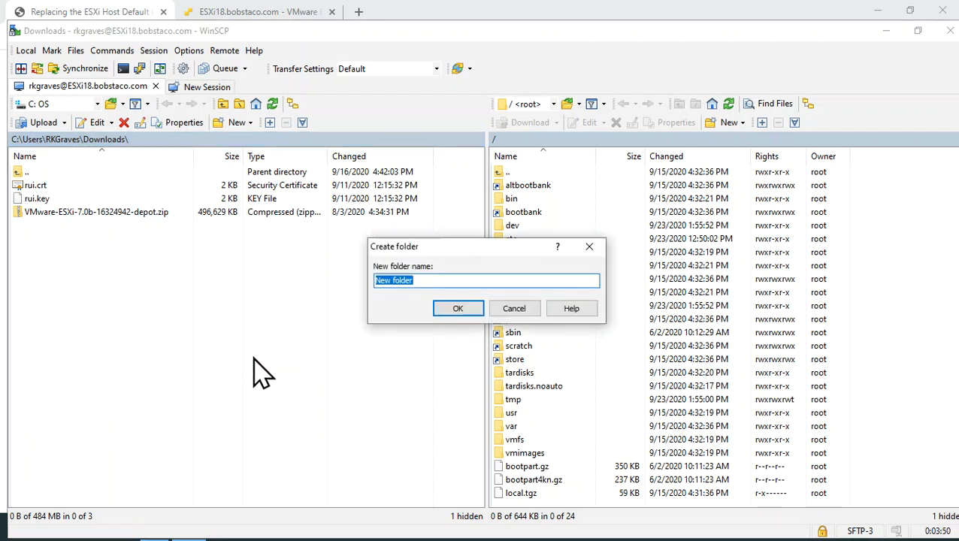
{"action": "type", "text": "original ESX"}
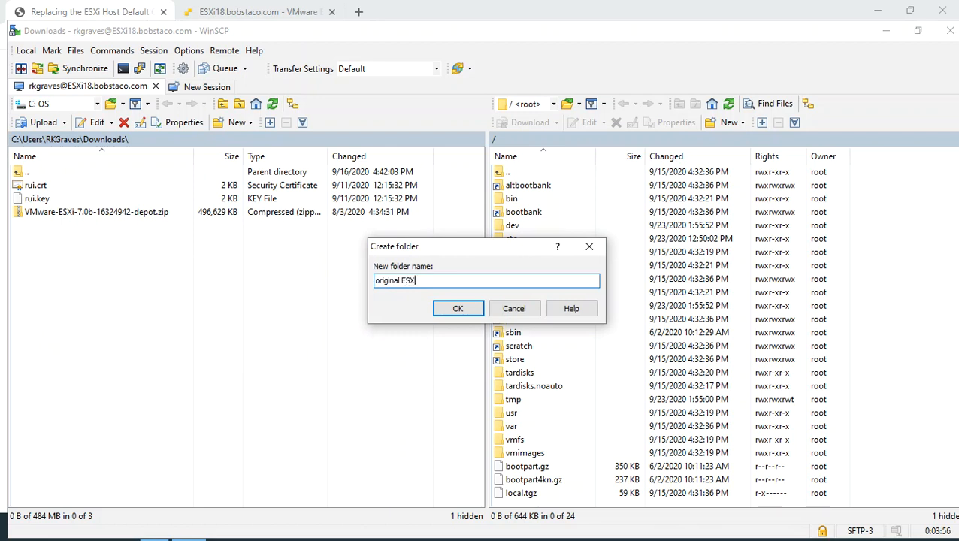
{"action": "type", "text": "i18 SSL cert"}
{"action": "left_click", "coordinate": [457, 308]}
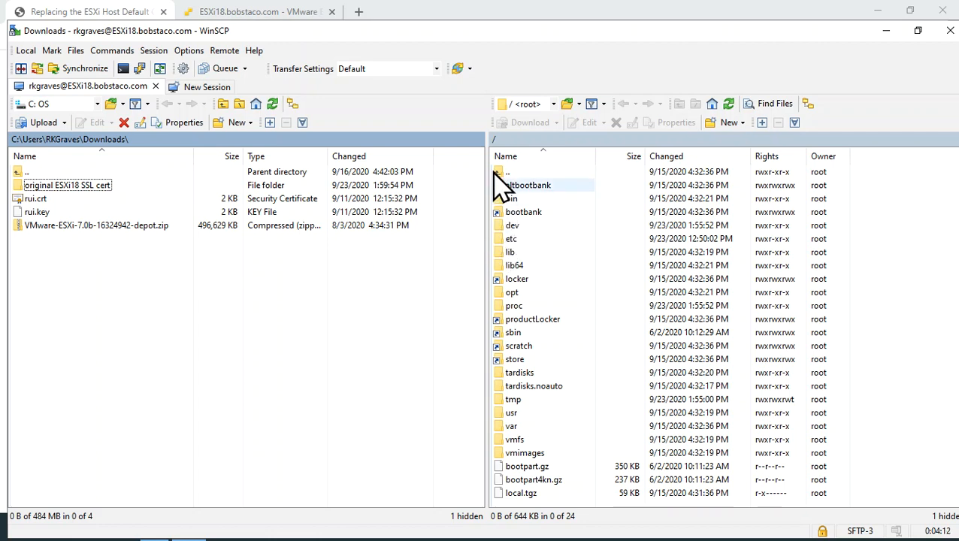
Step: Open the /etc/vmware/ssl directory on the ESXi18 host
{"action": "double_click", "coordinate": [499, 239]}
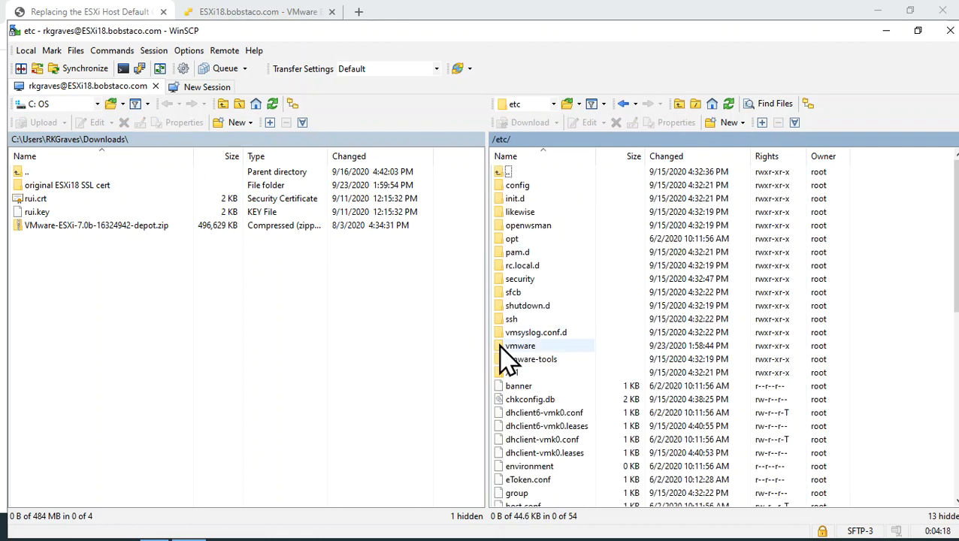
{"action": "double_click", "coordinate": [501, 345]}
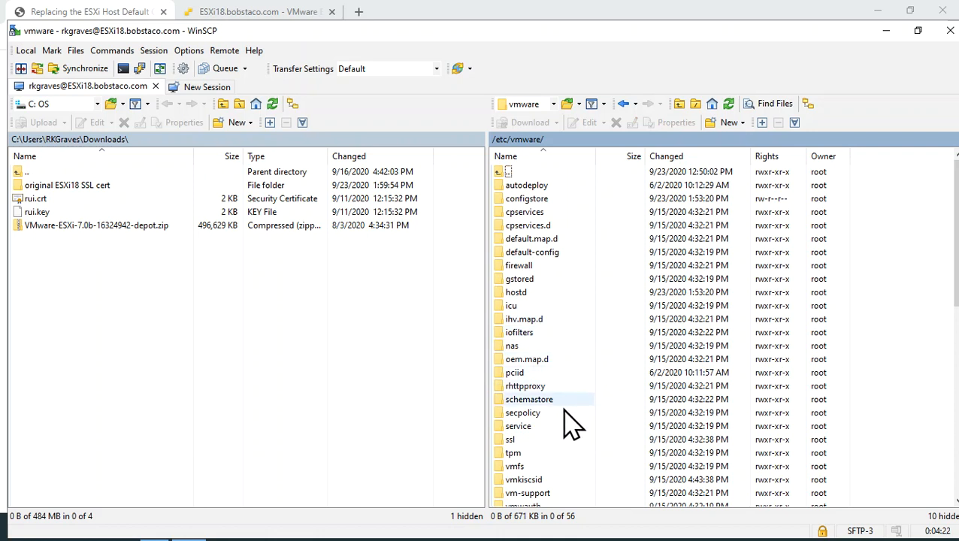
{"action": "double_click", "coordinate": [510, 442]}
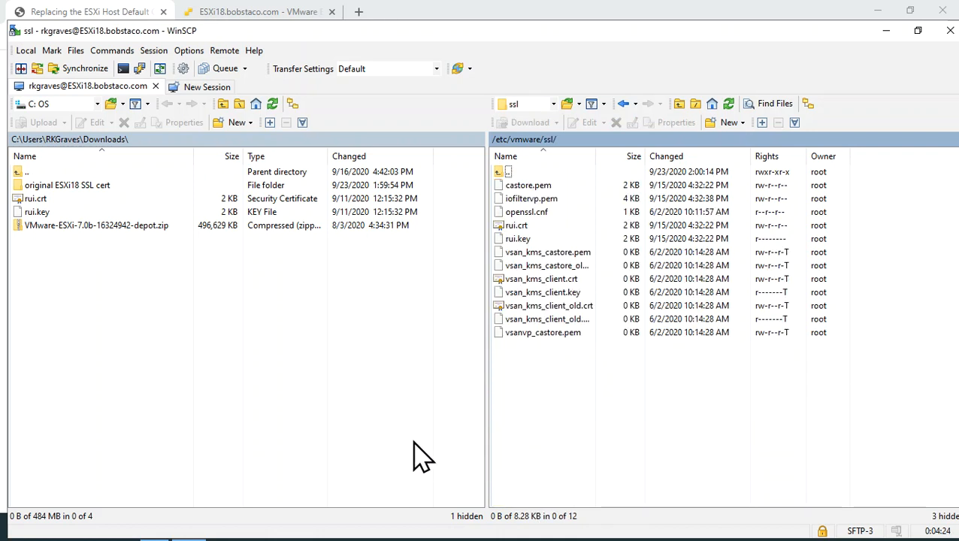
Step: Back up the host's original rui.crt and rui.key by copying them into the local "original ESXi18 SSL cert" folder
{"action": "left_click", "coordinate": [519, 227]}
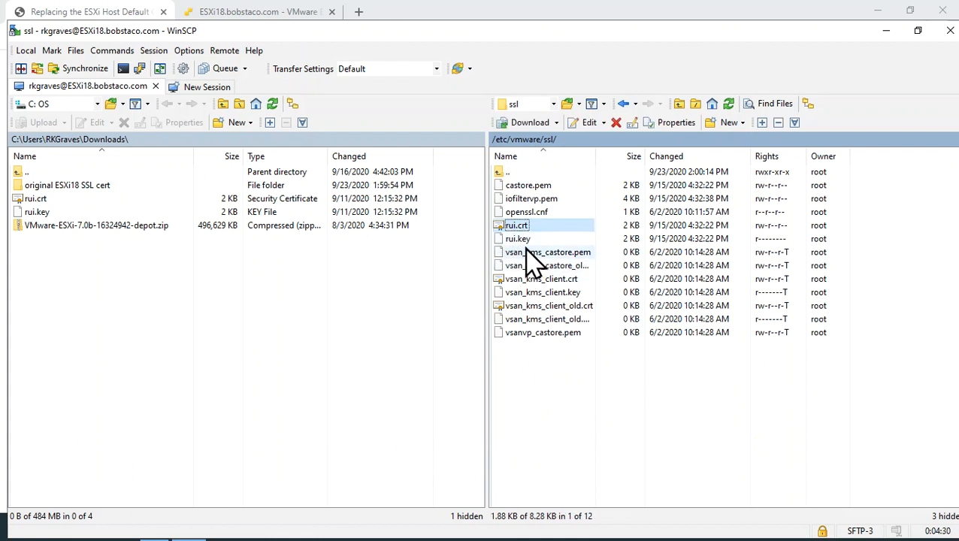
{"action": "left_click", "coordinate": [519, 239], "text": "ctrl"}
{"action": "right_click", "coordinate": [517, 239]}
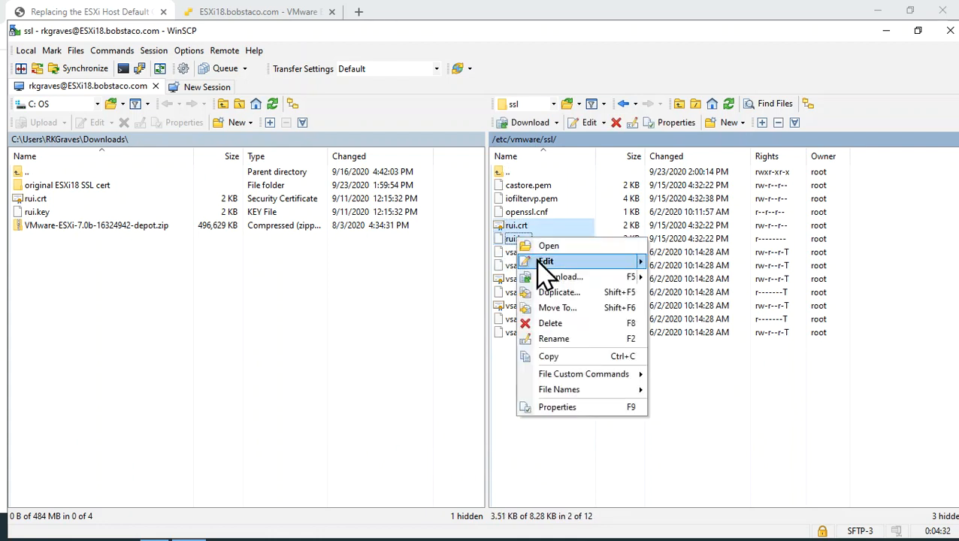
{"action": "left_click", "coordinate": [549, 356]}
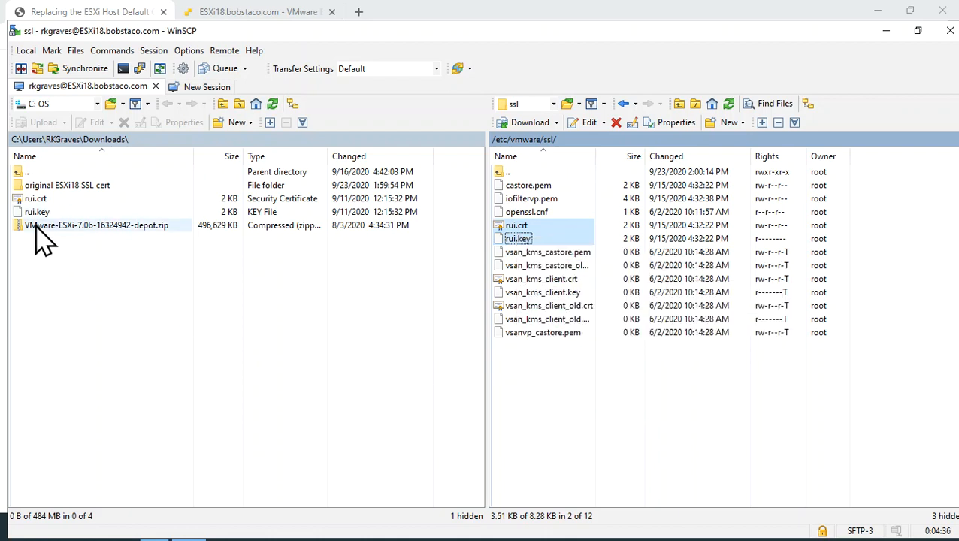
{"action": "double_click", "coordinate": [45, 185]}
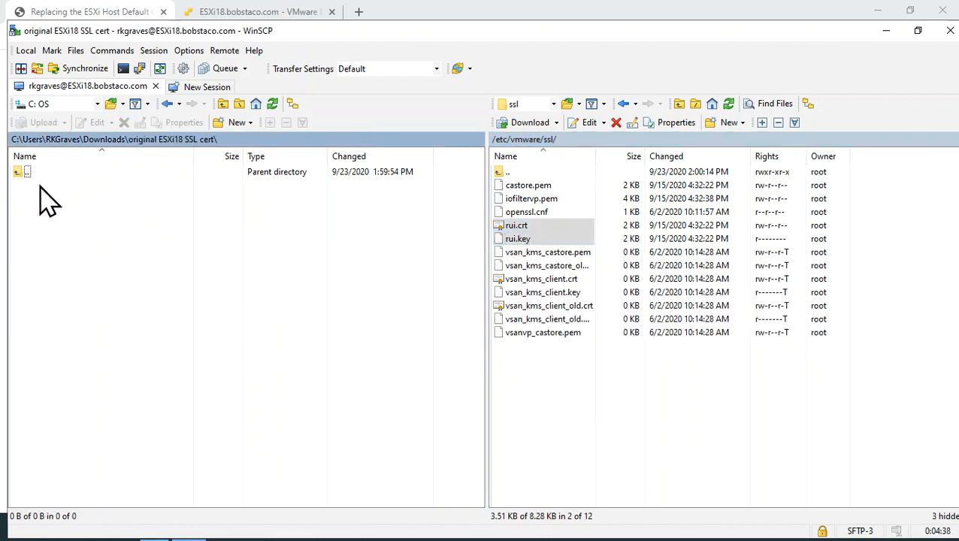
{"action": "right_click", "coordinate": [39, 183]}
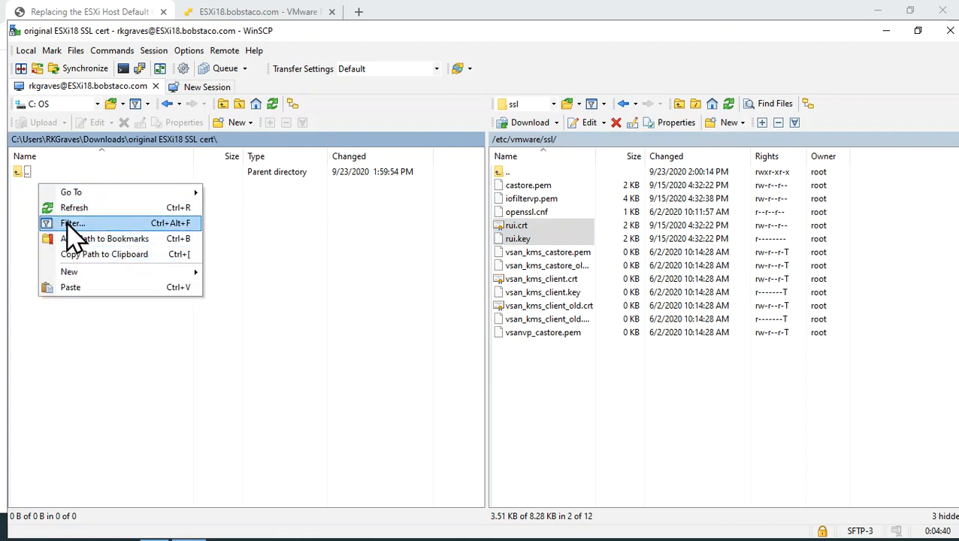
{"action": "left_click", "coordinate": [94, 293]}
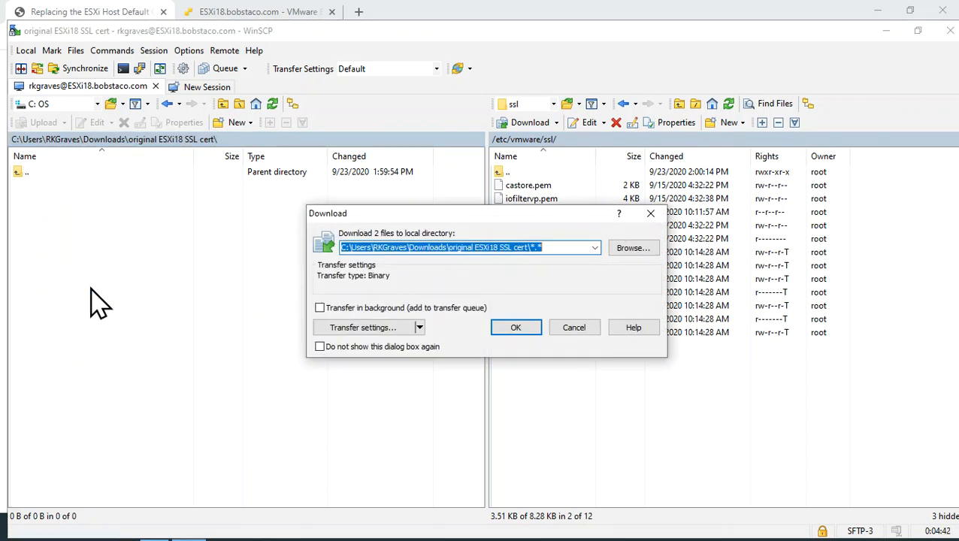
{"action": "left_click", "coordinate": [516, 327]}
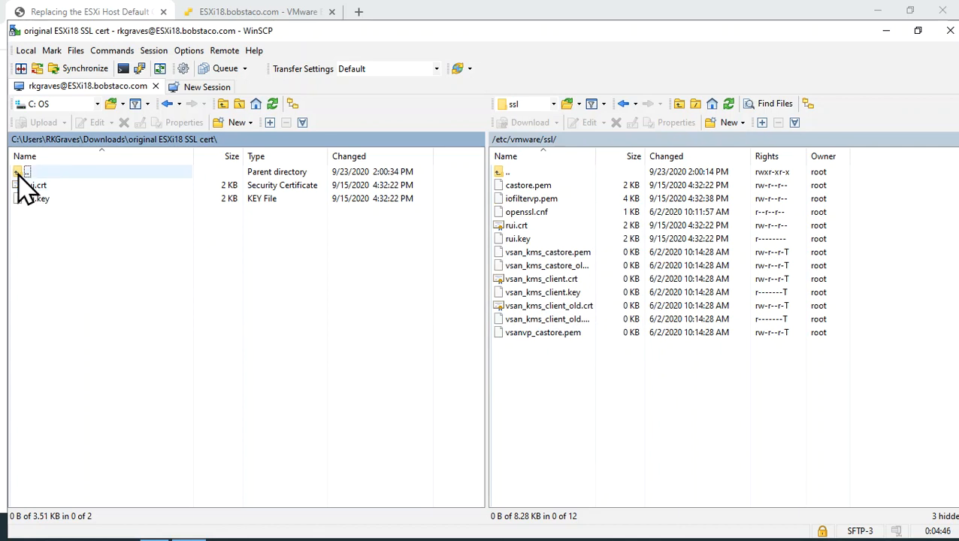
Step: Return to the local Downloads folder, copy the replacement rui.crt and rui.key, and bring up the paste command for /etc/vmware/ssl
{"action": "left_click", "coordinate": [107, 141]}
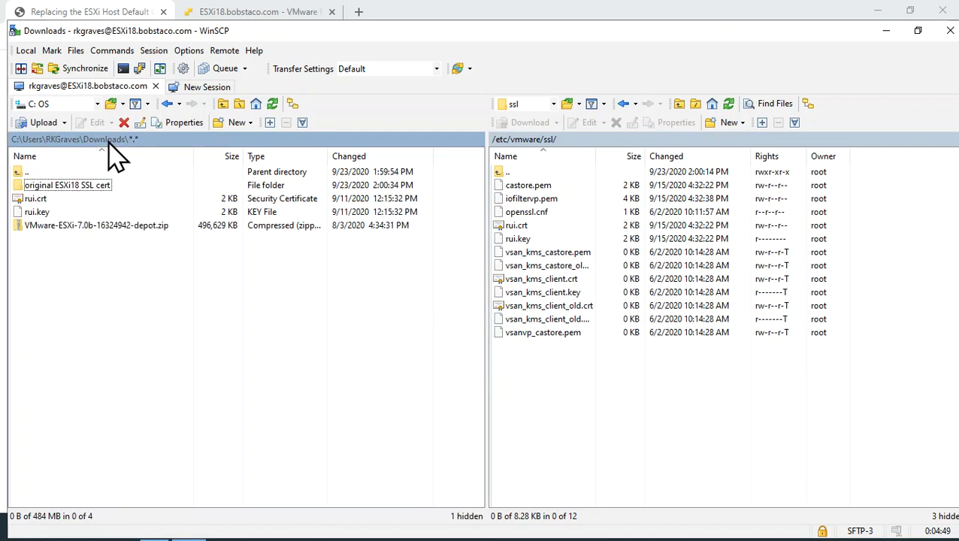
{"action": "left_click", "coordinate": [41, 200]}
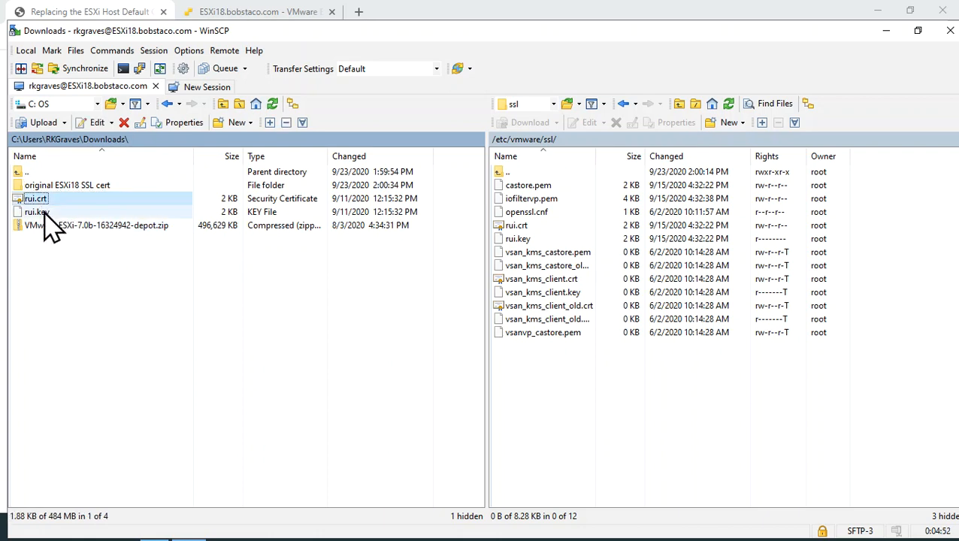
{"action": "left_click", "coordinate": [42, 213], "text": "ctrl"}
{"action": "right_click", "coordinate": [43, 213]}
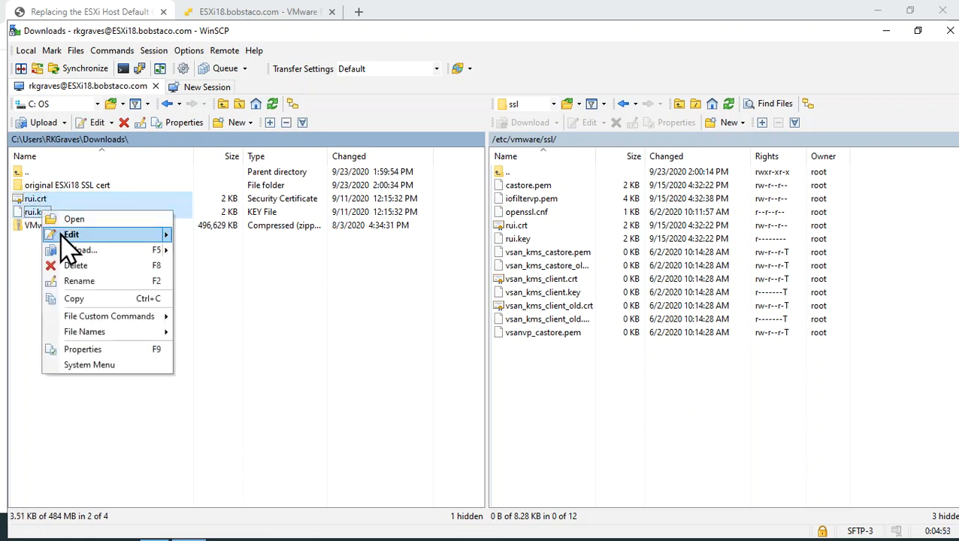
{"action": "left_click", "coordinate": [91, 298]}
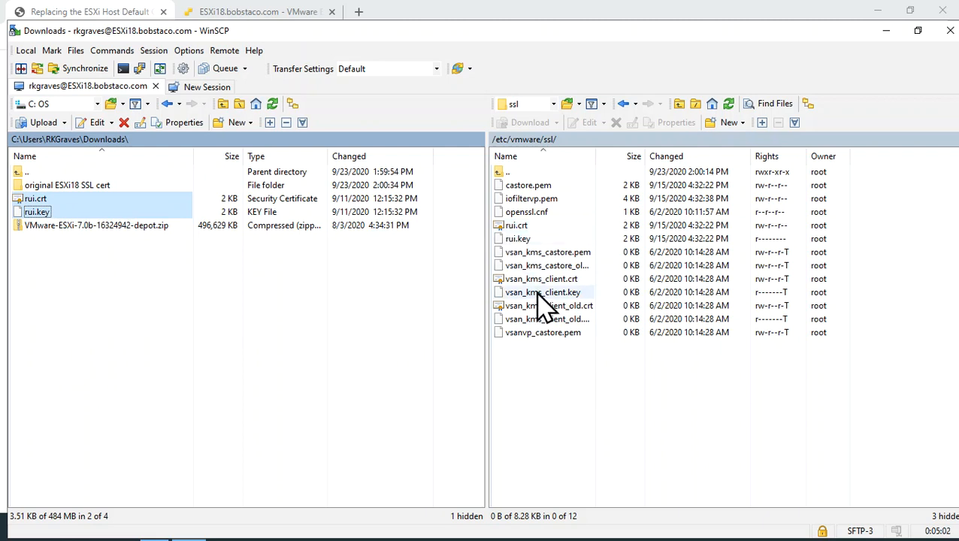
{"action": "right_click", "coordinate": [559, 369]}
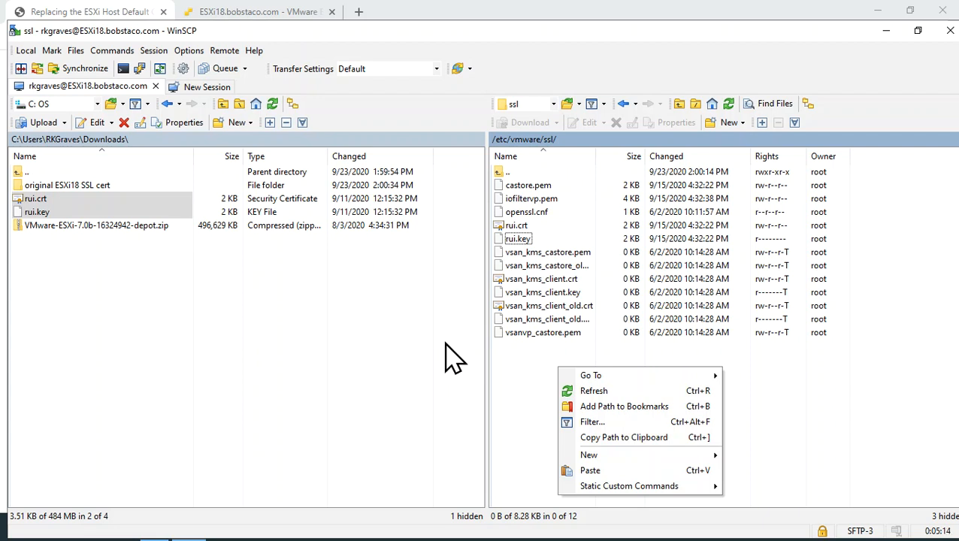
Step: Switch to the ESXi18 host client in the browser and disable the Secure Shell (SSH) service on the host
{"action": "left_click", "coordinate": [256, 12]}
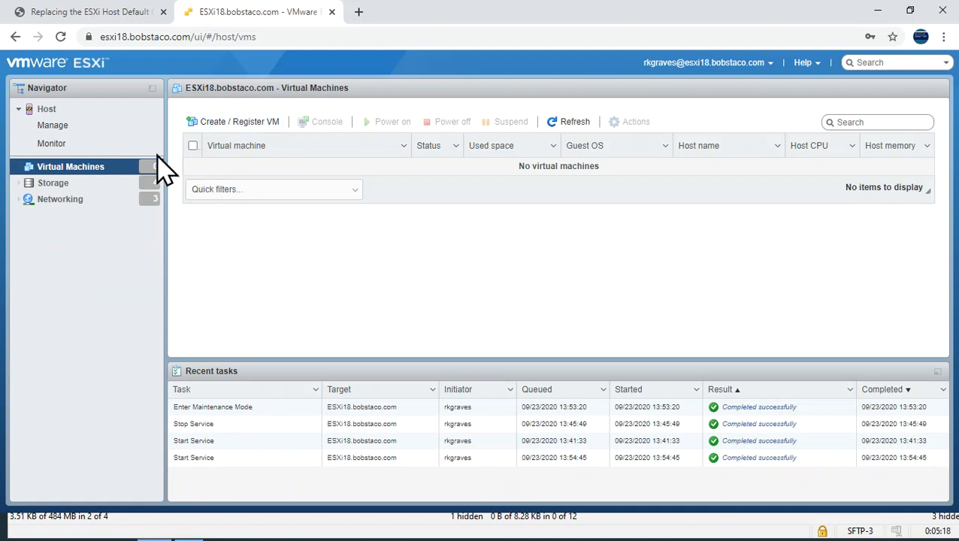
{"action": "right_click", "coordinate": [63, 130]}
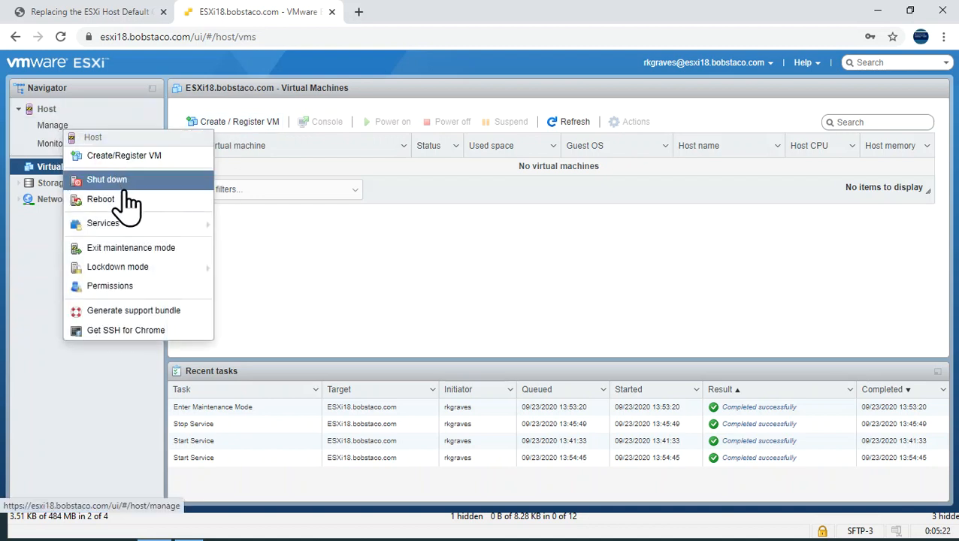
{"action": "mouse_move", "coordinate": [134, 226]}
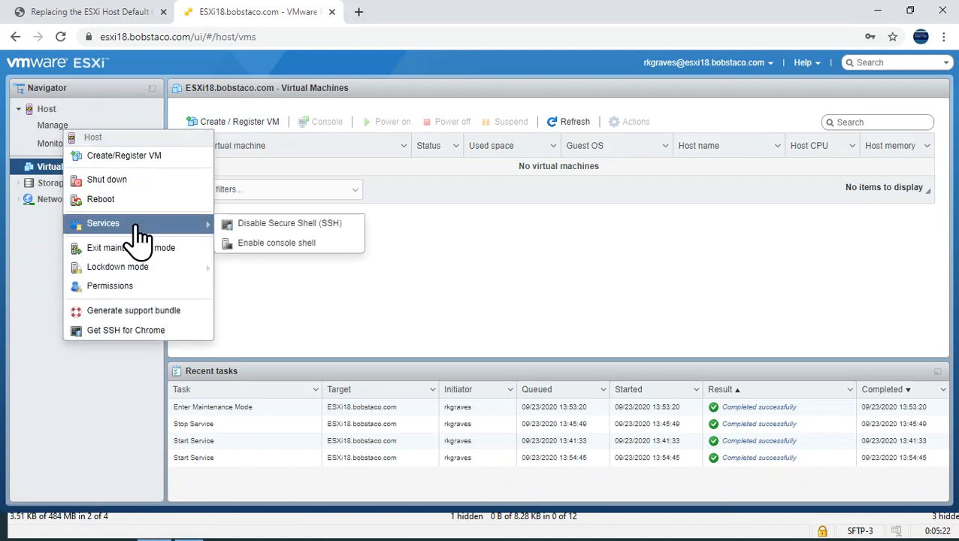
{"action": "right_click", "coordinate": [252, 233]}
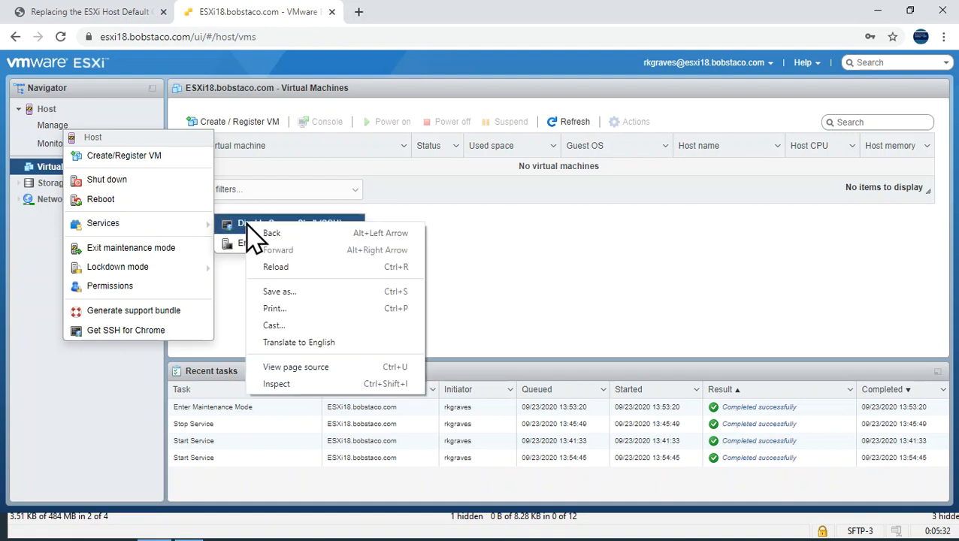
{"action": "left_click", "coordinate": [244, 225]}
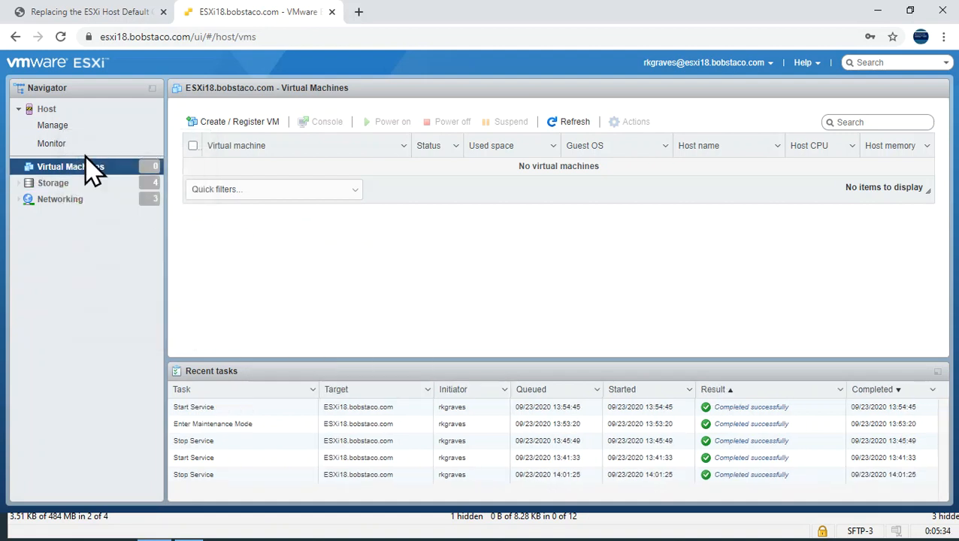
Step: Take the ESXi18 host out of maintenance mode and look up the Reboot option among its host actions
{"action": "right_click", "coordinate": [64, 129]}
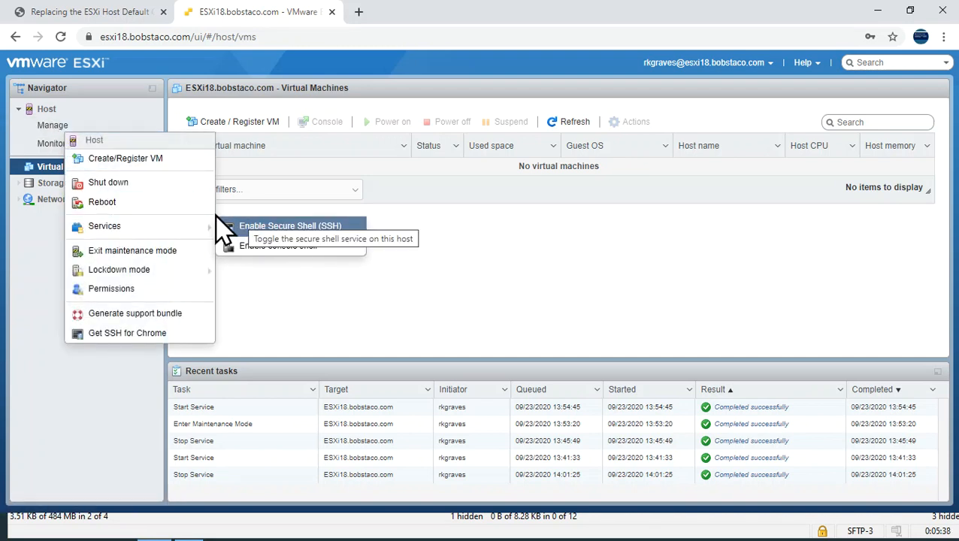
{"action": "right_click", "coordinate": [43, 109]}
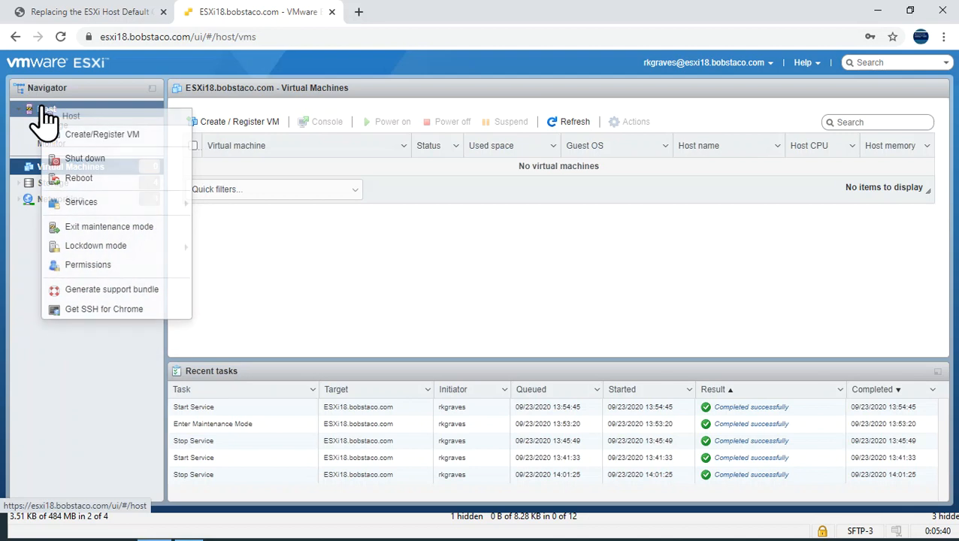
{"action": "left_click", "coordinate": [92, 229]}
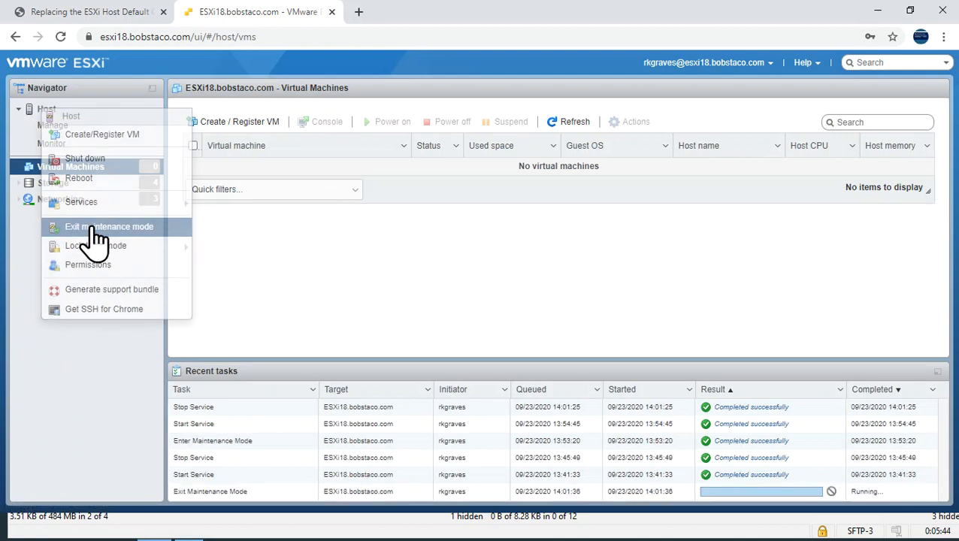
{"action": "right_click", "coordinate": [49, 109]}
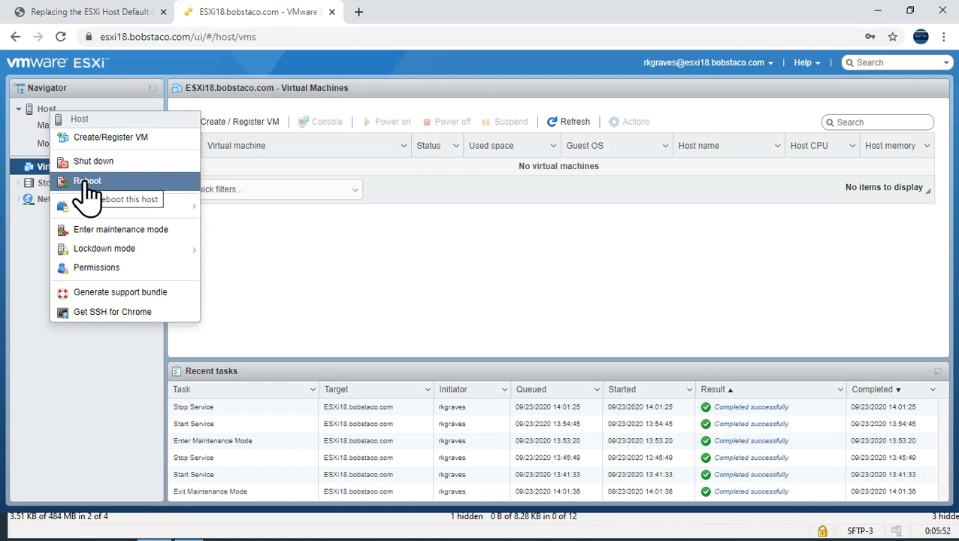
{"action": "left_click", "coordinate": [103, 362]}
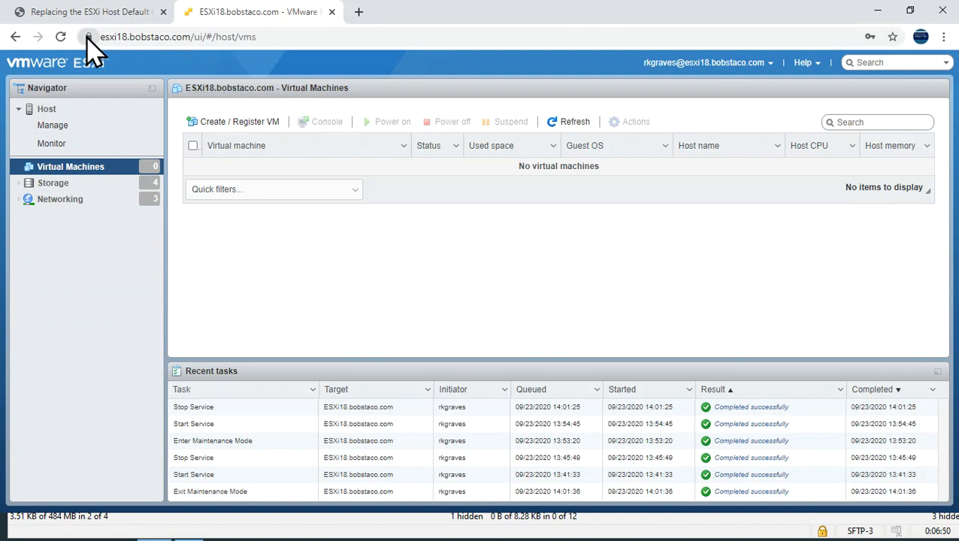
Step: Inspect the certificate of the esxi18.bobstaco.com site for its subject, issuer and validity dates, and close it
{"action": "left_click", "coordinate": [88, 37]}
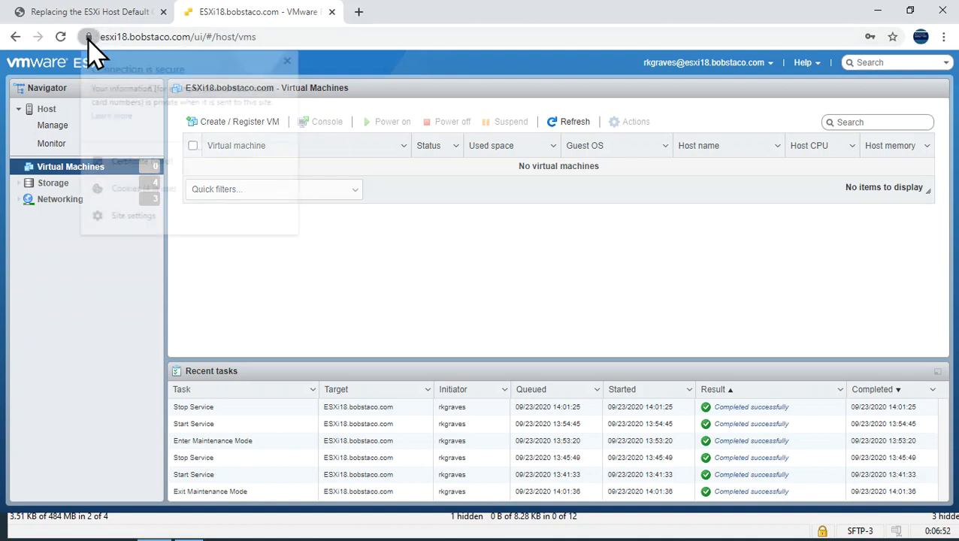
{"action": "left_click", "coordinate": [129, 170]}
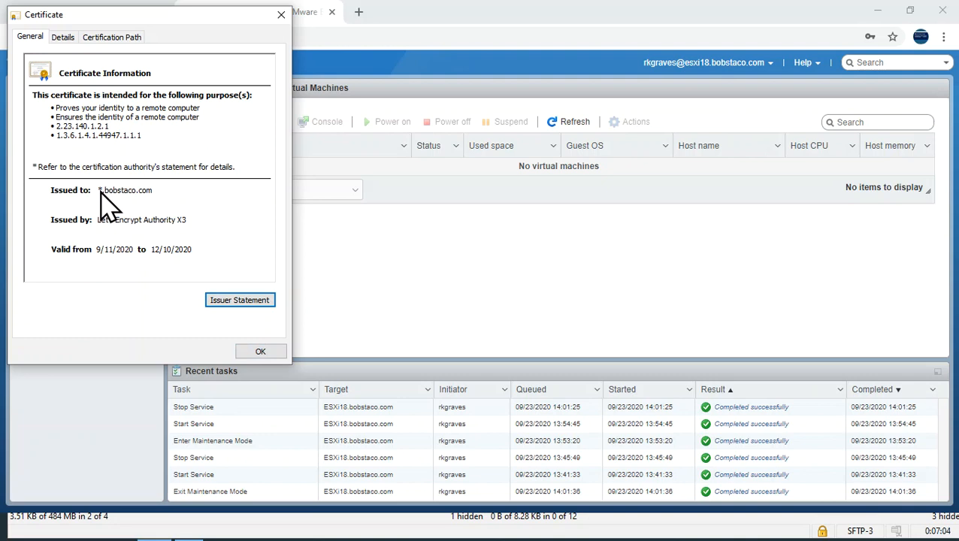
{"action": "left_click", "coordinate": [259, 351]}
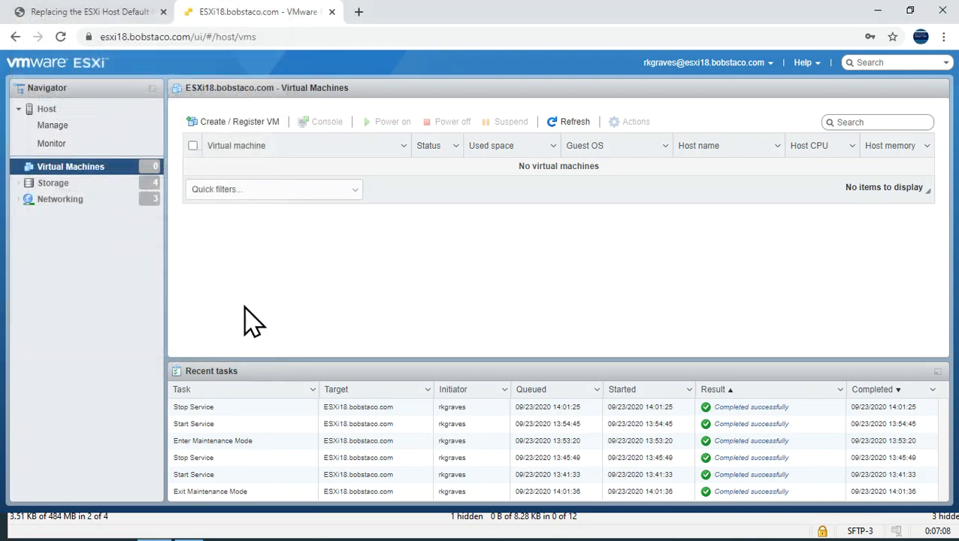